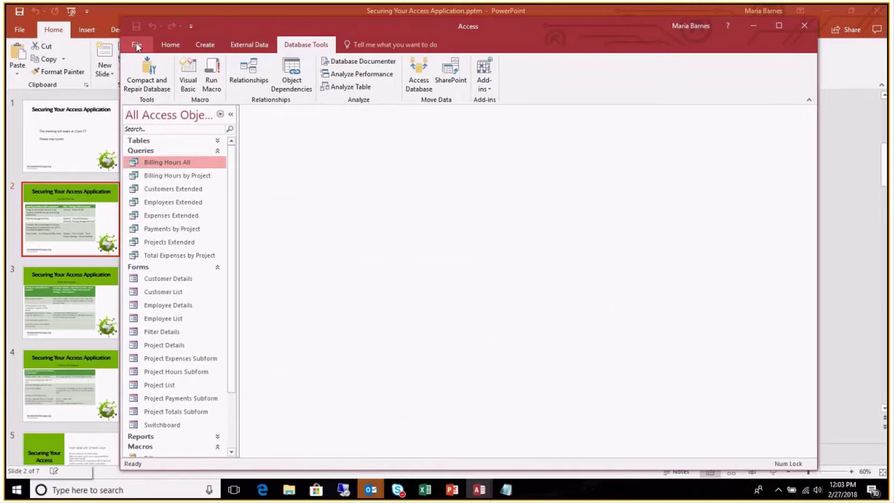
{"action": "left_click", "coordinate": [136, 44]}
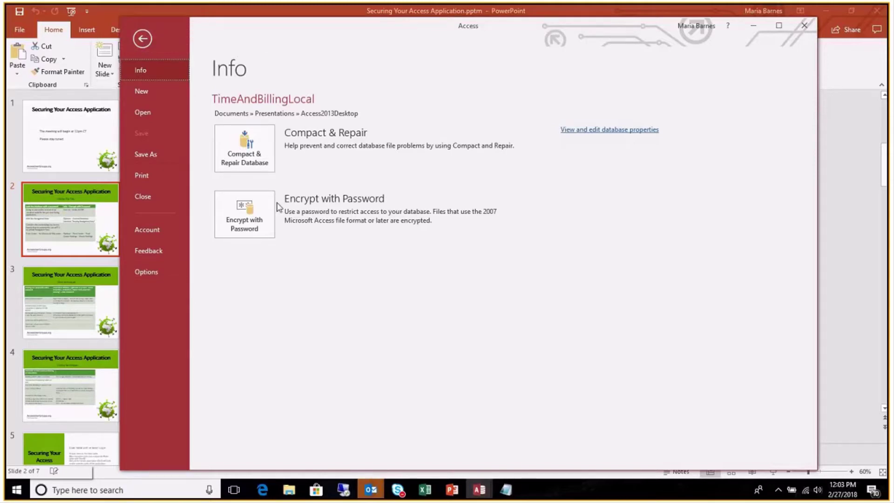
{"action": "left_click", "coordinate": [242, 222]}
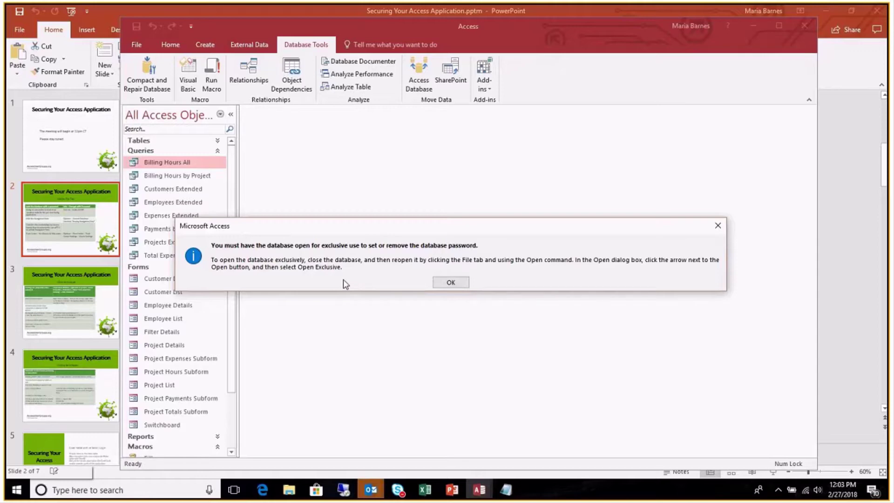
{"action": "left_click", "coordinate": [450, 282]}
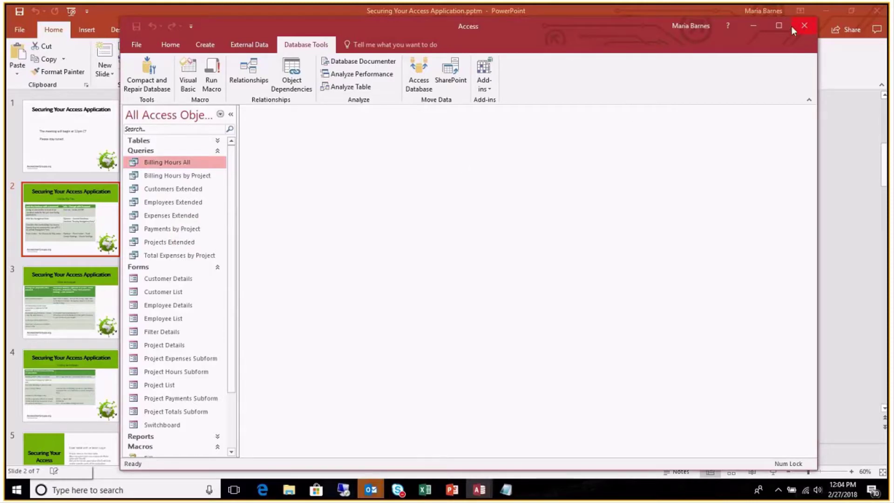
- Close the database and reopen TimeAndBillingLocal.accdb from the recent files list
{"action": "left_click", "coordinate": [136, 45]}
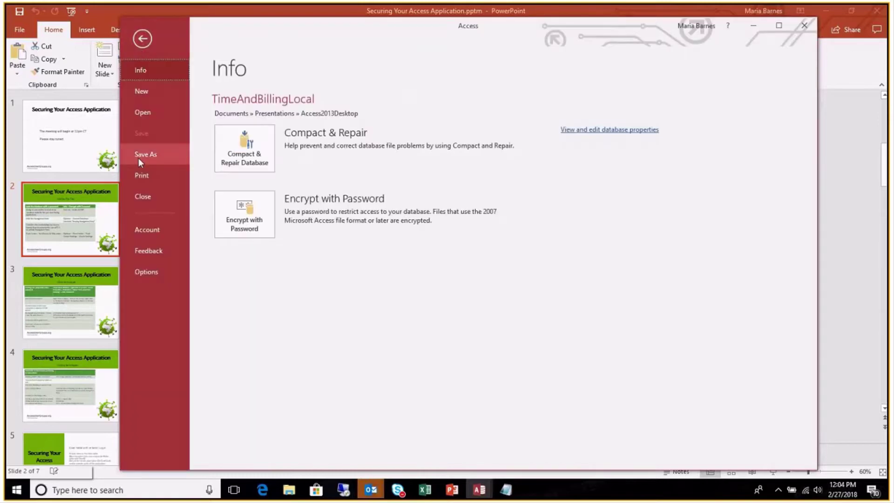
{"action": "left_click", "coordinate": [142, 191]}
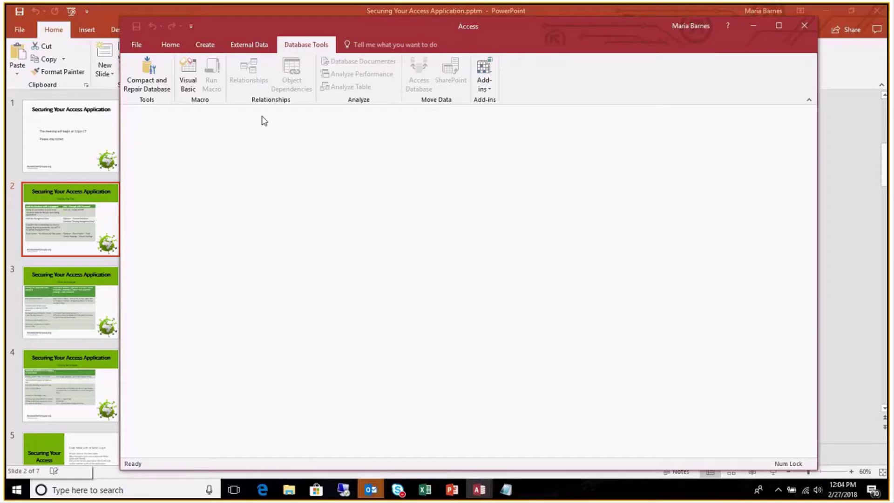
{"action": "left_click", "coordinate": [136, 40]}
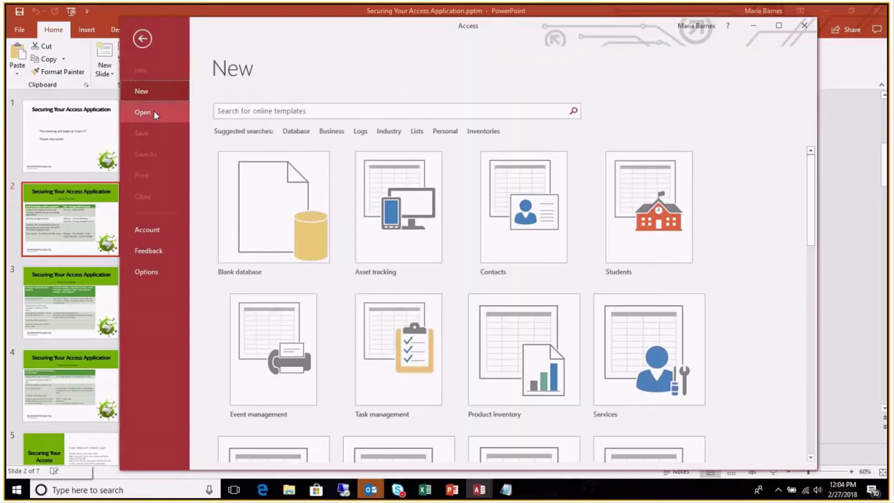
{"action": "left_click", "coordinate": [155, 114]}
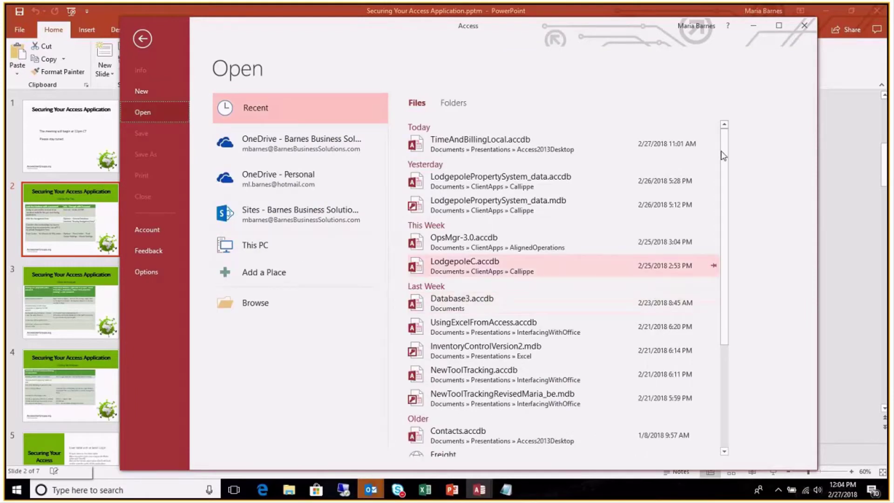
{"action": "left_click", "coordinate": [676, 149]}
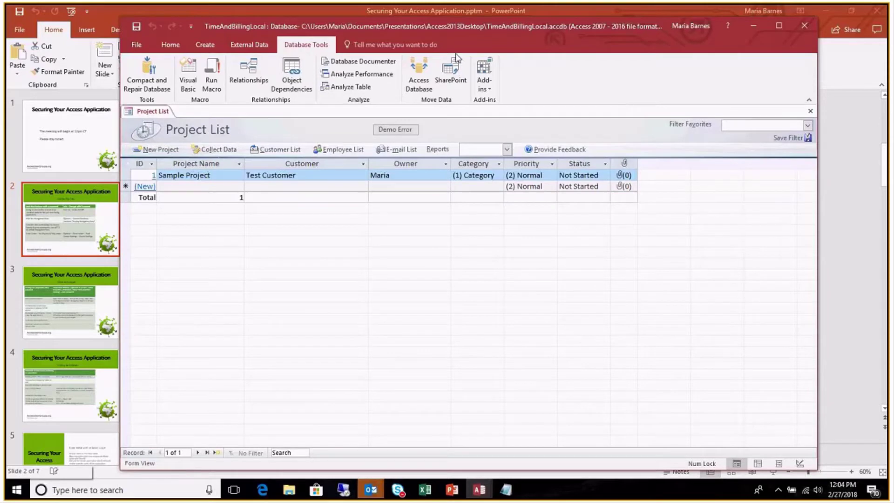
- Close it again and browse to the Presentations\Access2013Desktop folder
{"action": "left_click", "coordinate": [139, 46]}
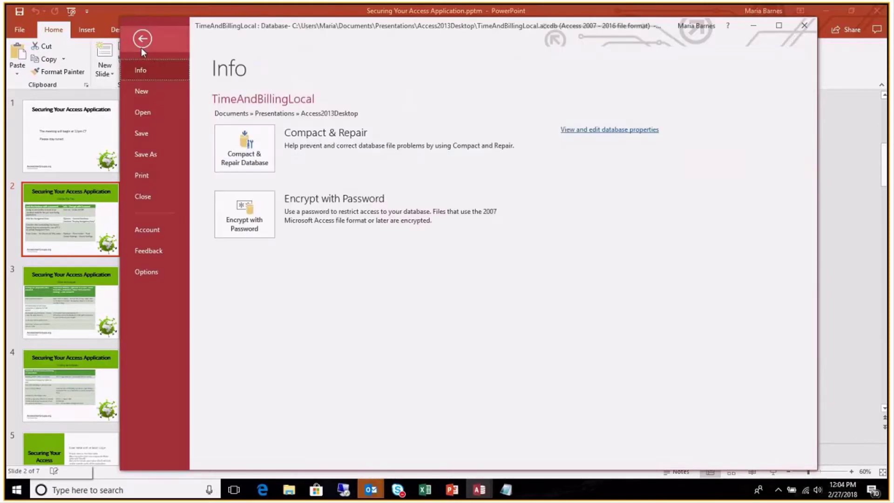
{"action": "left_click", "coordinate": [143, 196]}
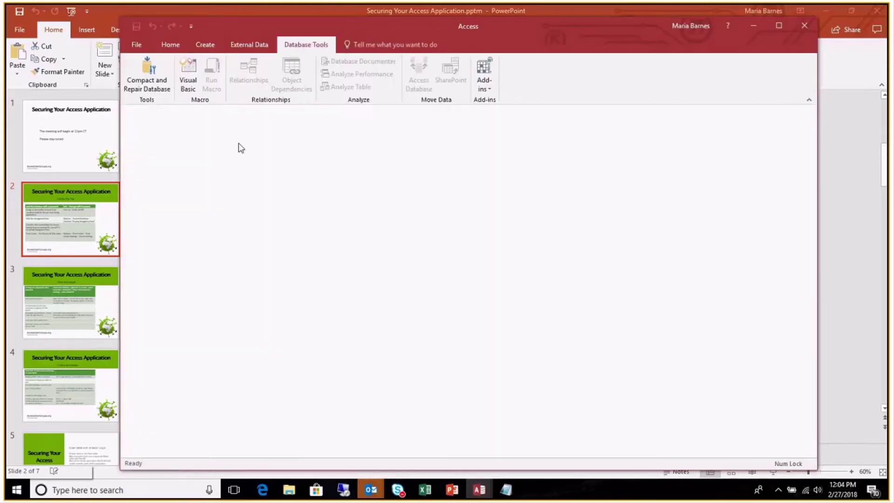
{"action": "left_click", "coordinate": [136, 46]}
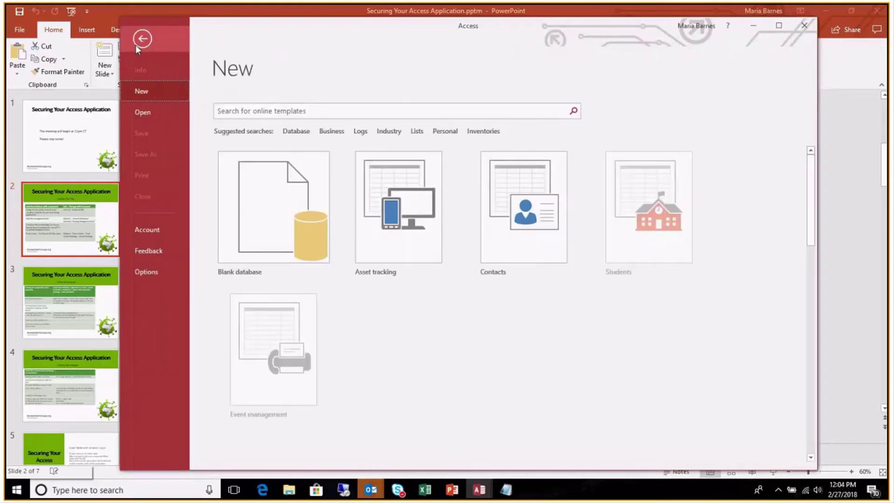
{"action": "left_click", "coordinate": [149, 112]}
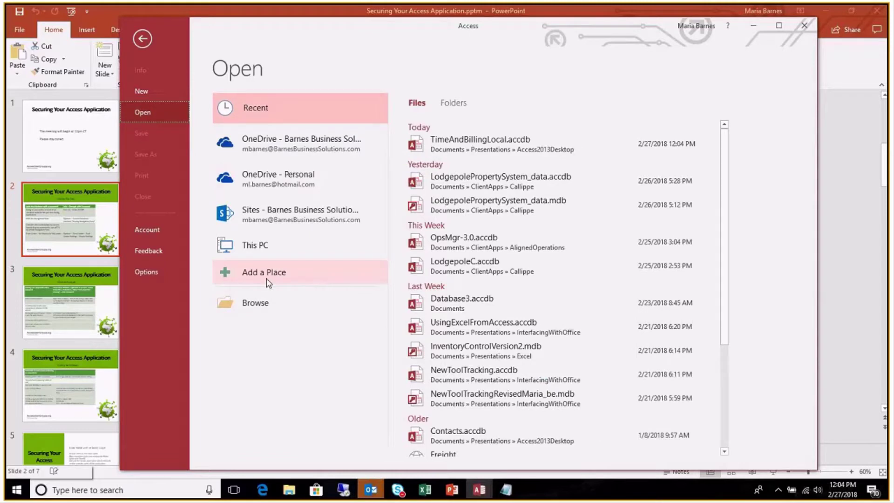
{"action": "left_click", "coordinate": [265, 303]}
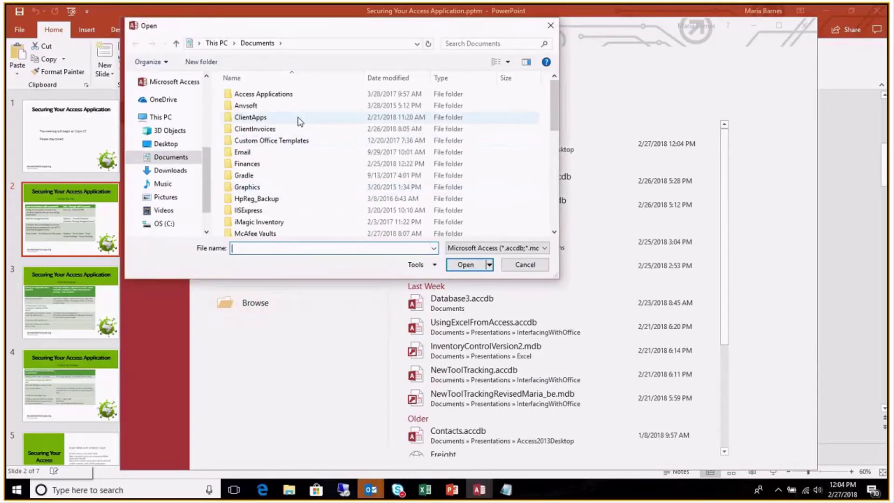
{"action": "left_click", "coordinate": [299, 120]}
{"action": "left_click", "coordinate": [299, 210]}
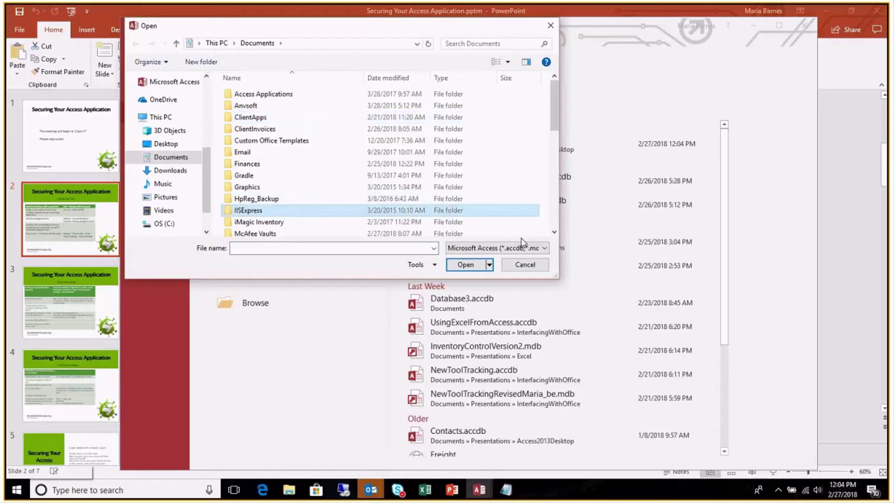
{"action": "left_click", "coordinate": [554, 231]}
{"action": "left_click", "coordinate": [554, 231]}
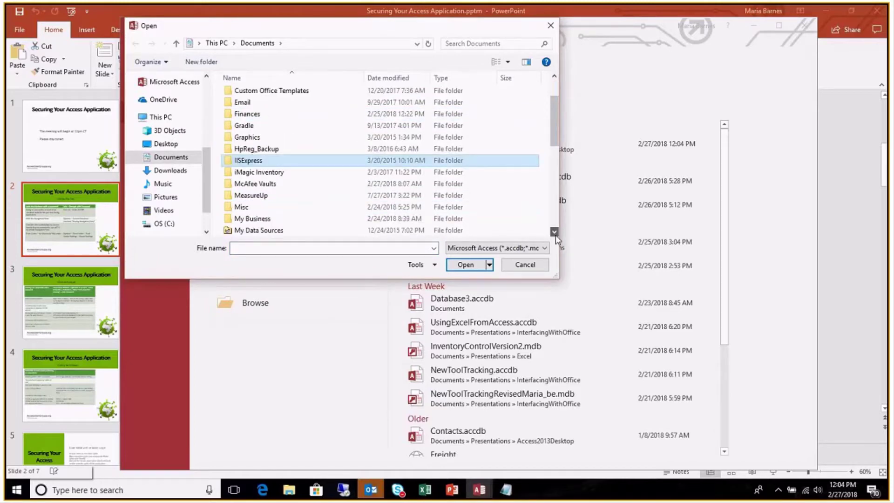
{"action": "scroll", "coordinate": [555, 234], "scroll_direction": "down", "scroll_amount": 2}
{"action": "double_click", "coordinate": [260, 217]}
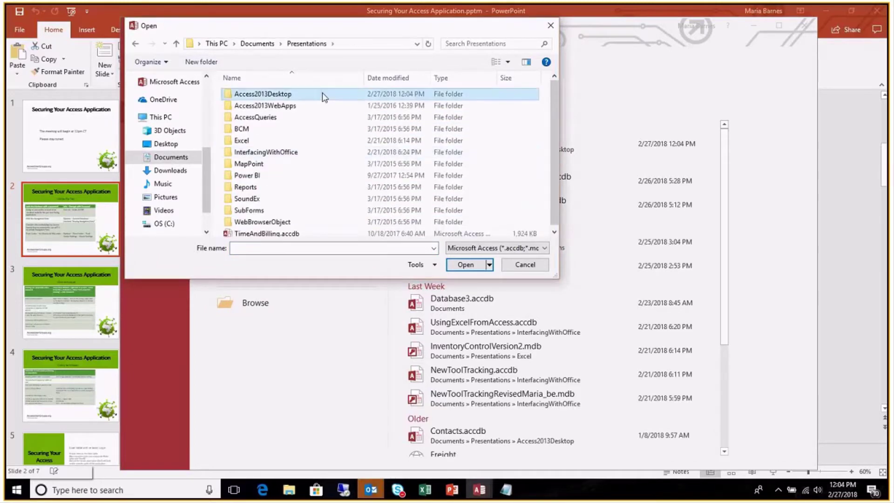
{"action": "double_click", "coordinate": [324, 96]}
- Open TimeAndBillingLocal.accdb from Access2013Desktop with Open Exclusive
{"action": "left_click", "coordinate": [324, 96]}
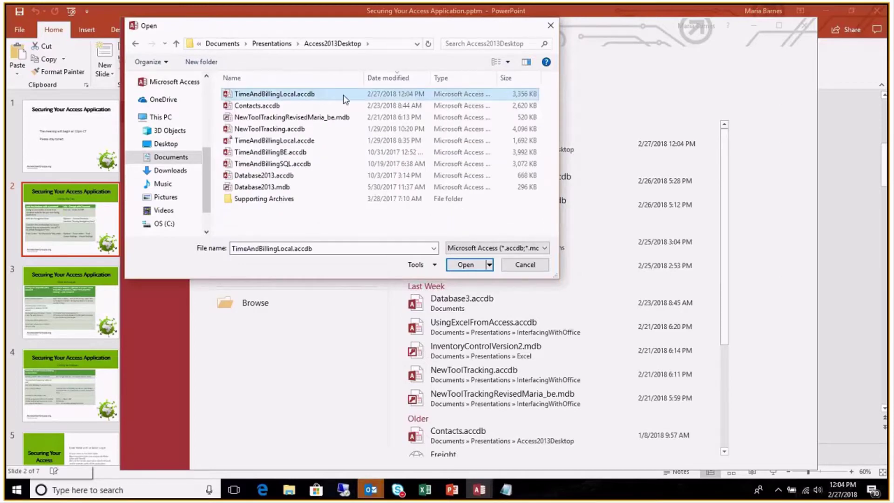
{"action": "left_click", "coordinate": [348, 94]}
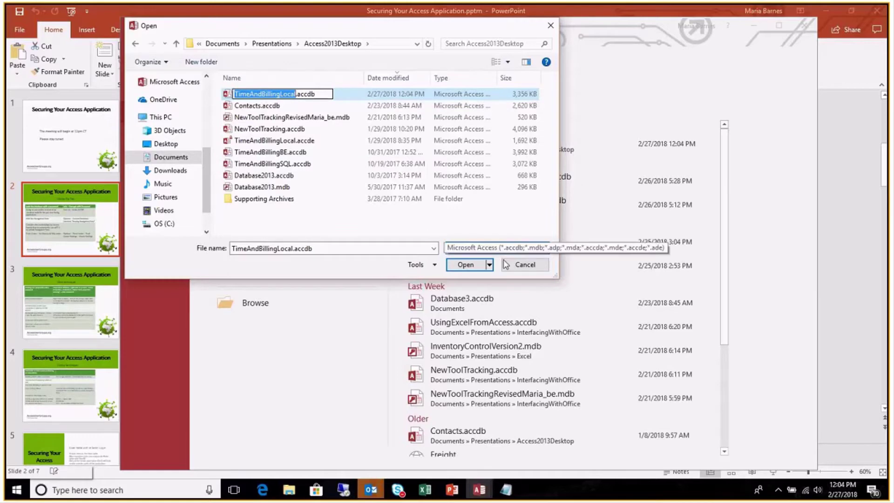
{"action": "key", "text": "alt+l"}
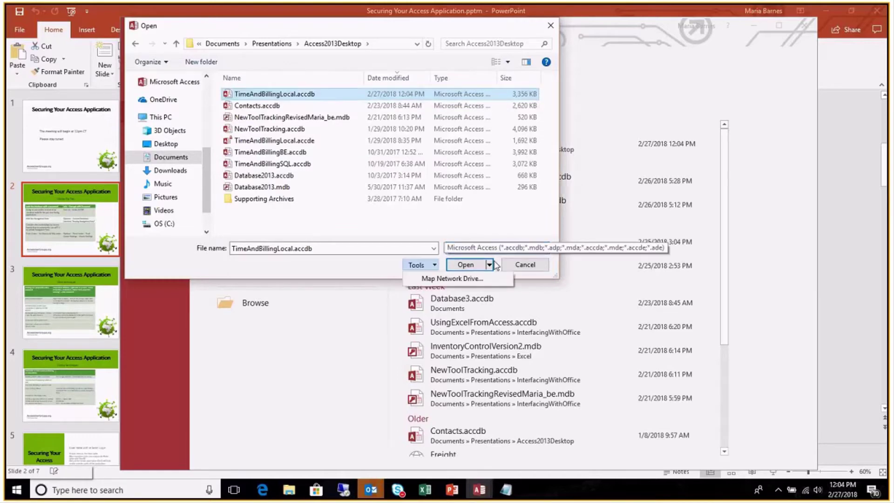
{"action": "left_click", "coordinate": [489, 264]}
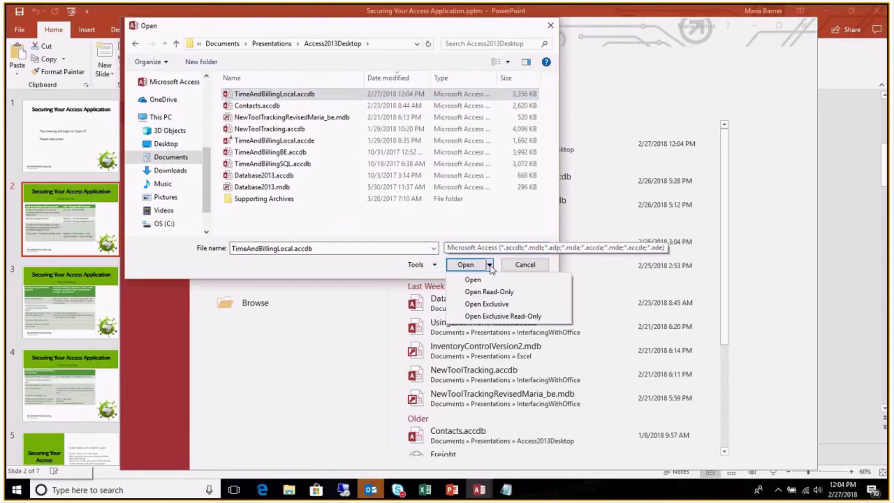
{"action": "left_click", "coordinate": [495, 304]}
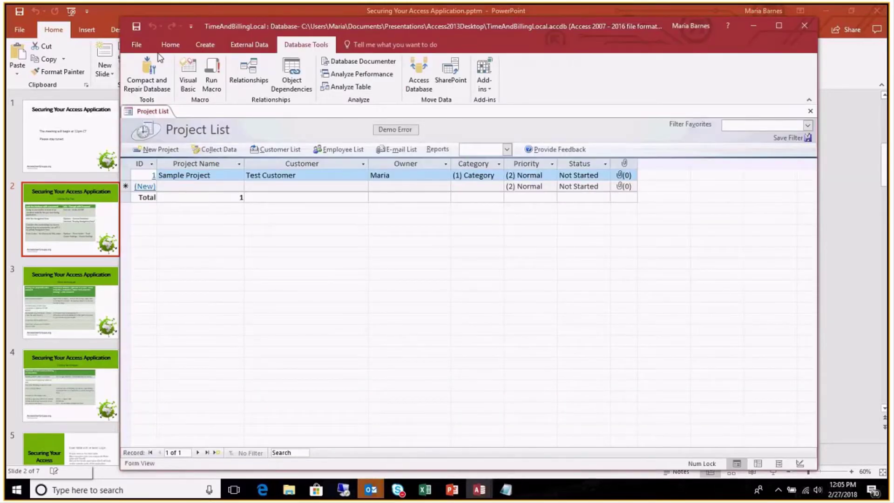
- Set and confirm a database password, then acknowledge the row-level locking notice
{"action": "left_click", "coordinate": [137, 45]}
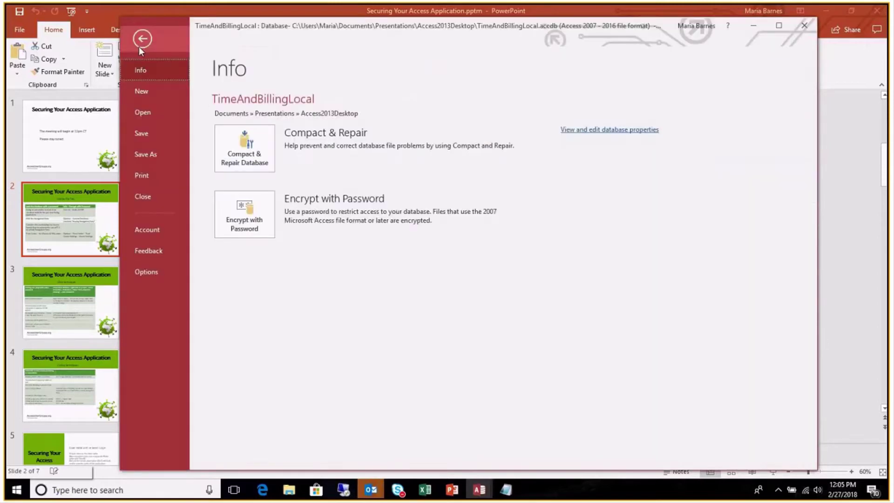
{"action": "left_click", "coordinate": [240, 216]}
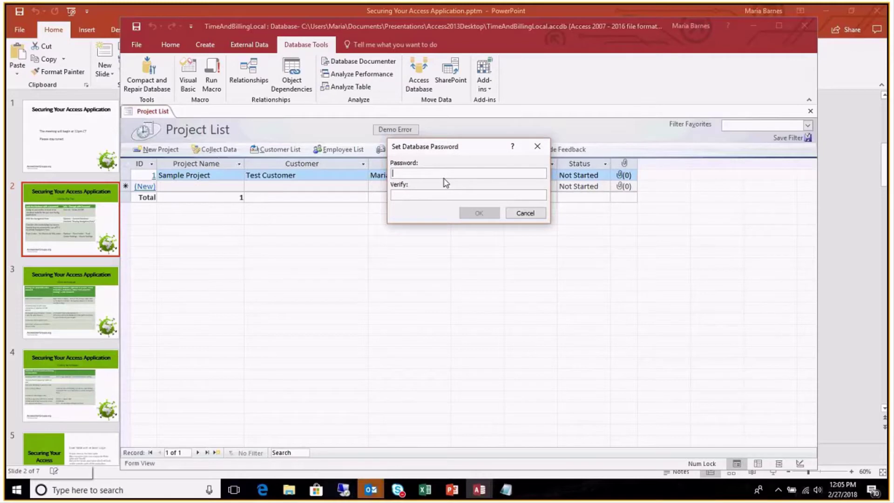
{"action": "type", "text": "****"}
{"action": "key", "text": "Tab"}
{"action": "type", "text": "****"}
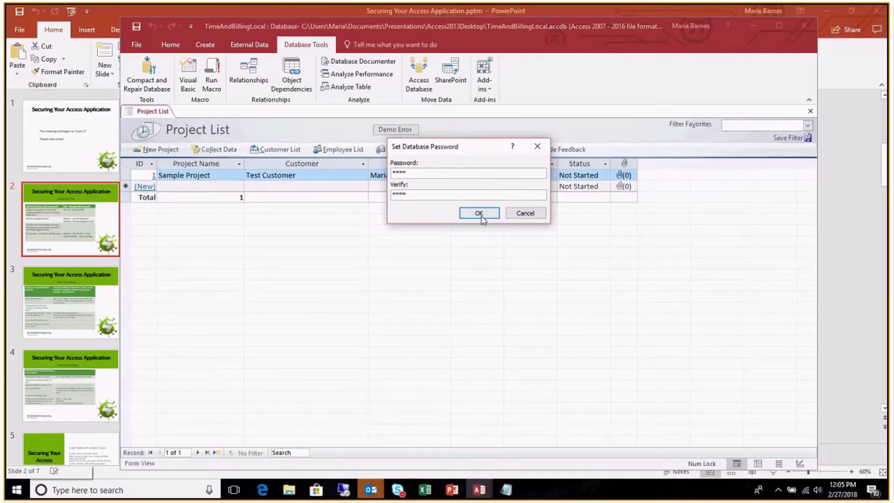
{"action": "left_click", "coordinate": [480, 213]}
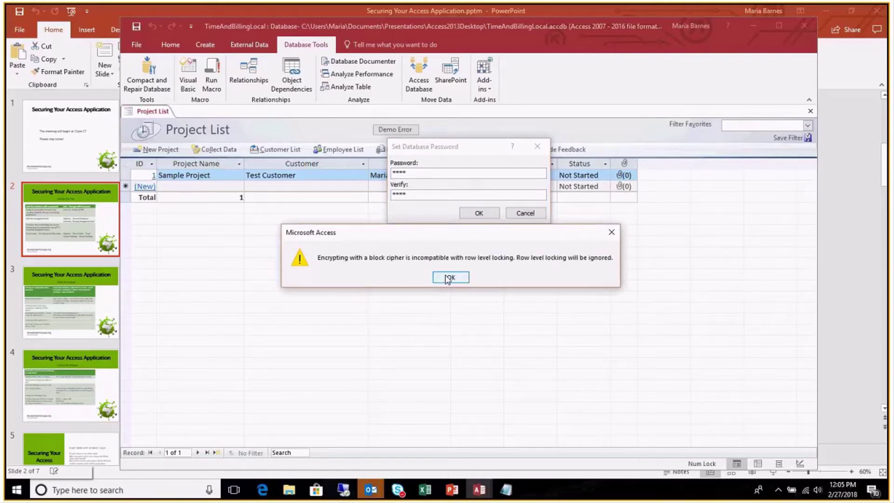
{"action": "left_click", "coordinate": [448, 278]}
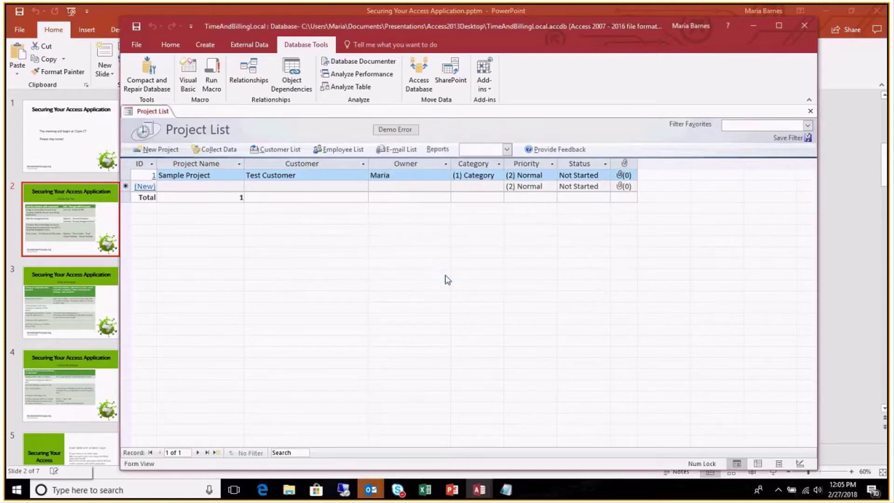
- Close Access, reopen TimeAndBillingLocal.accdb from File Explorer and enter its password
{"action": "left_click", "coordinate": [805, 26]}
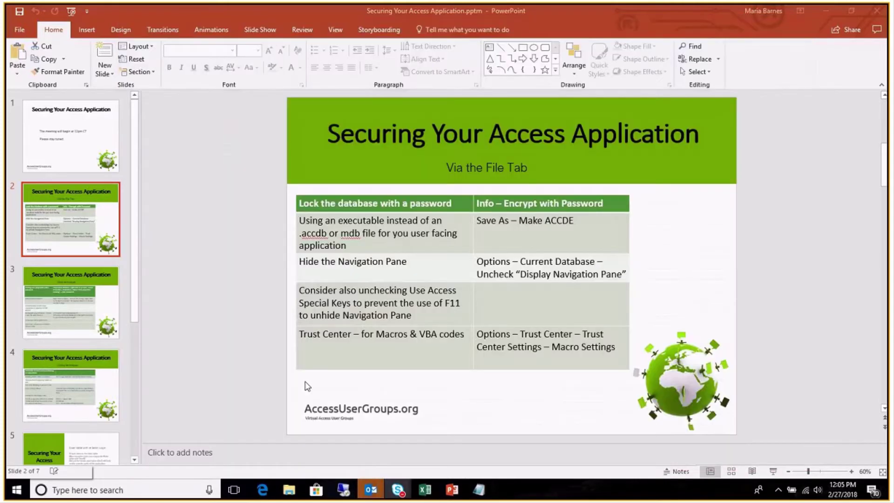
{"action": "left_click", "coordinate": [289, 490]}
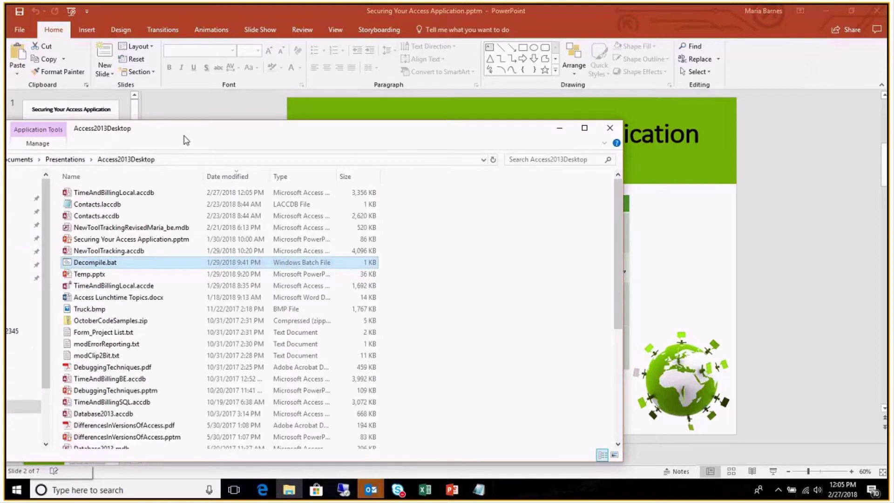
{"action": "double_click", "coordinate": [295, 192]}
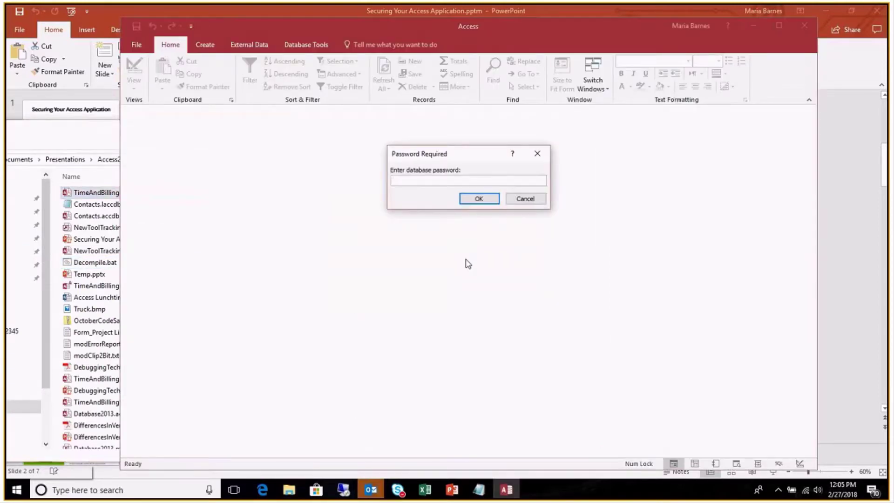
{"action": "type", "text": "****"}
{"action": "left_click", "coordinate": [476, 200]}
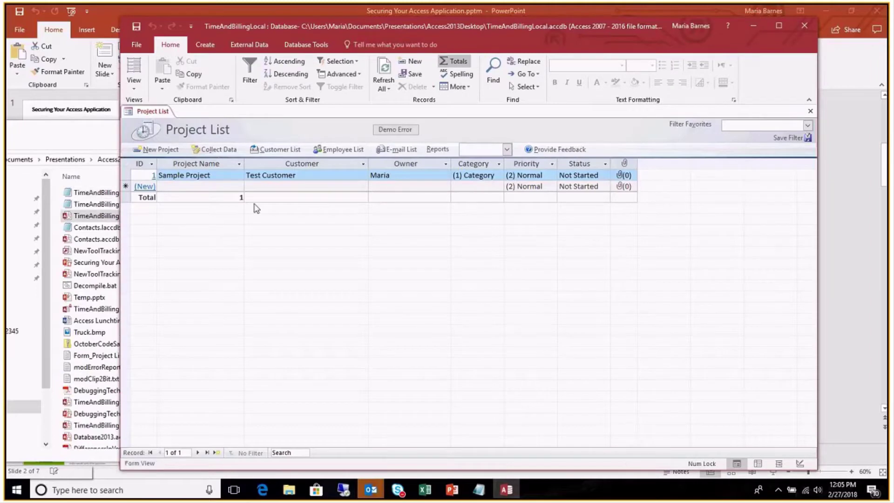
- Try Decrypt Database, dismiss the exclusive-use notice and close Access
{"action": "left_click", "coordinate": [103, 133]}
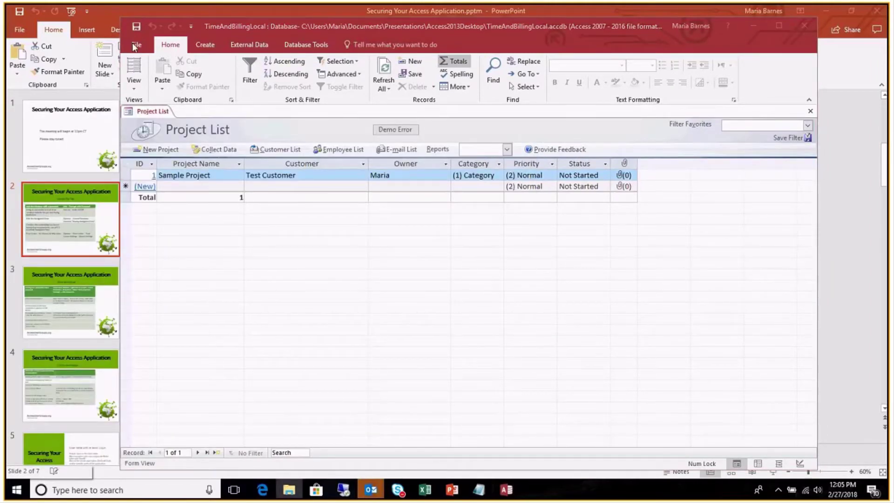
{"action": "left_click", "coordinate": [135, 45]}
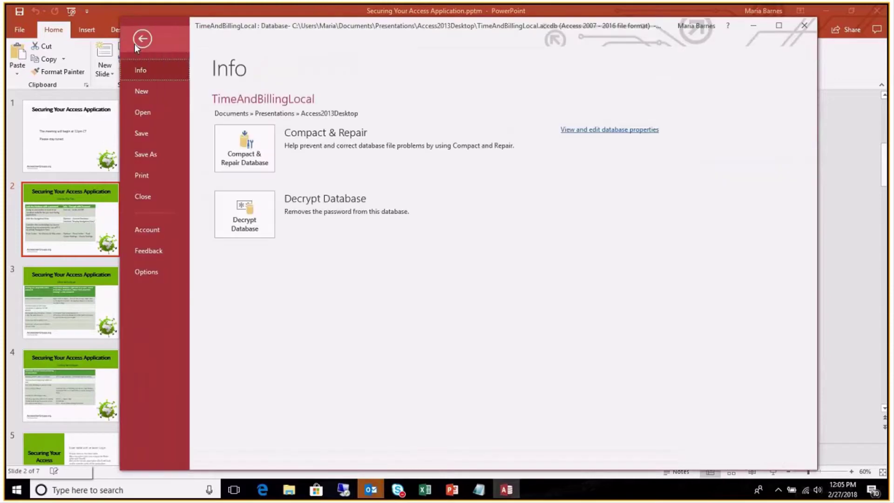
{"action": "left_click", "coordinate": [246, 214]}
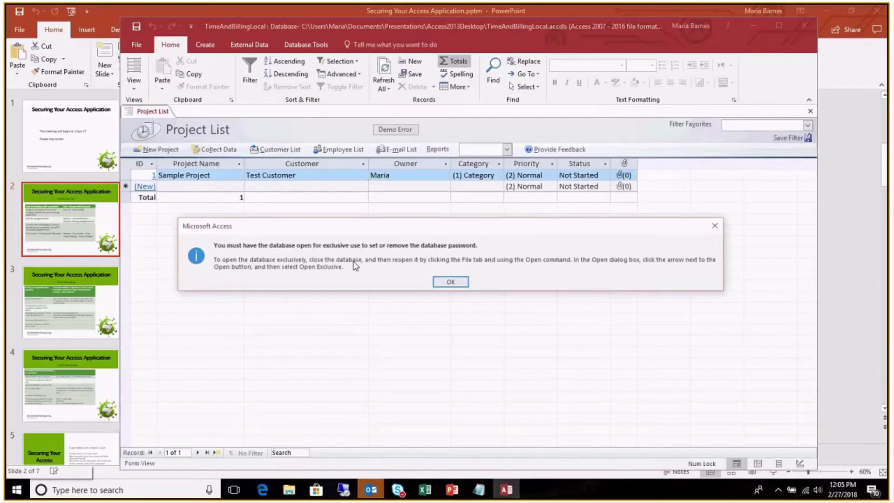
{"action": "left_click", "coordinate": [449, 283]}
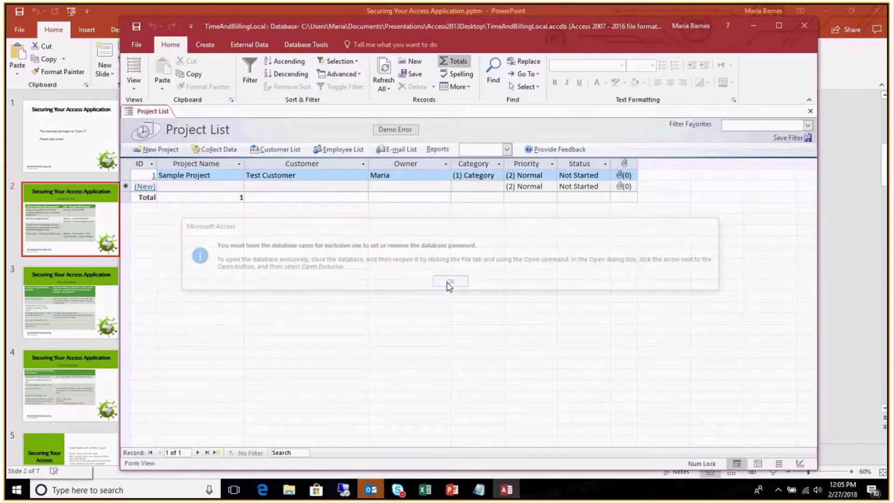
{"action": "key", "text": "alt+F4"}
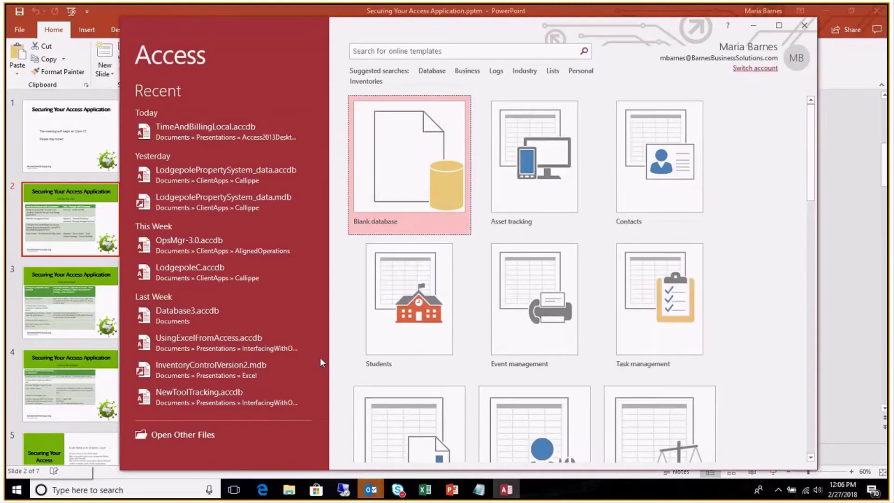
- Browse to Presentations\Access2013Desktop and open TimeAndBillingLocal.accdb with Open Exclusive
{"action": "key", "text": "ctrl+o"}
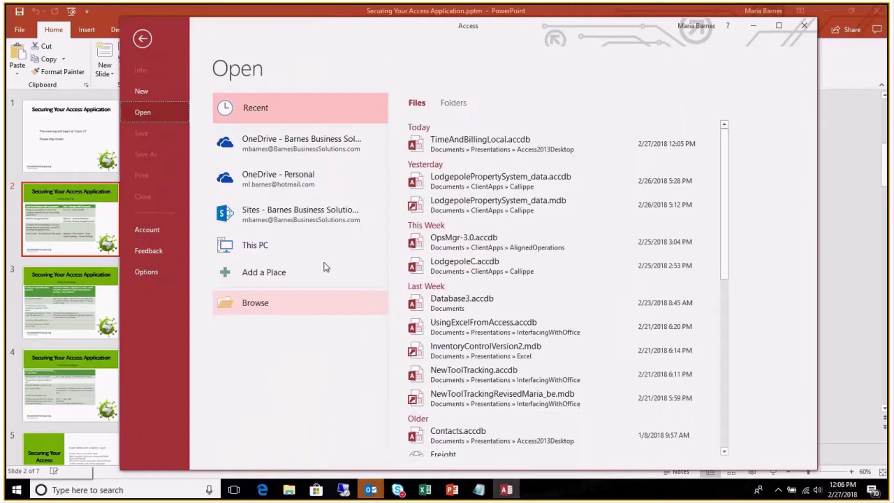
{"action": "left_click", "coordinate": [274, 303]}
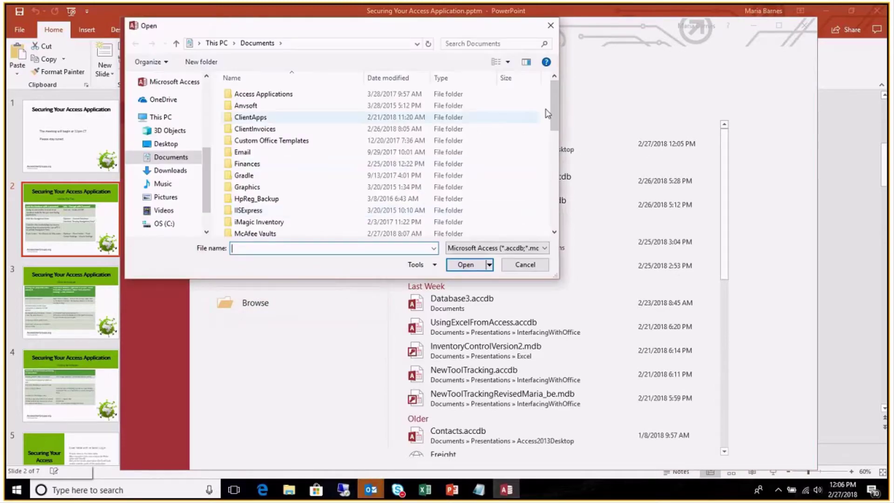
{"action": "scroll", "coordinate": [558, 122], "scroll_direction": "down", "scroll_amount": 1}
{"action": "left_click_drag", "start_coordinate": [558, 125], "coordinate": [560, 138]}
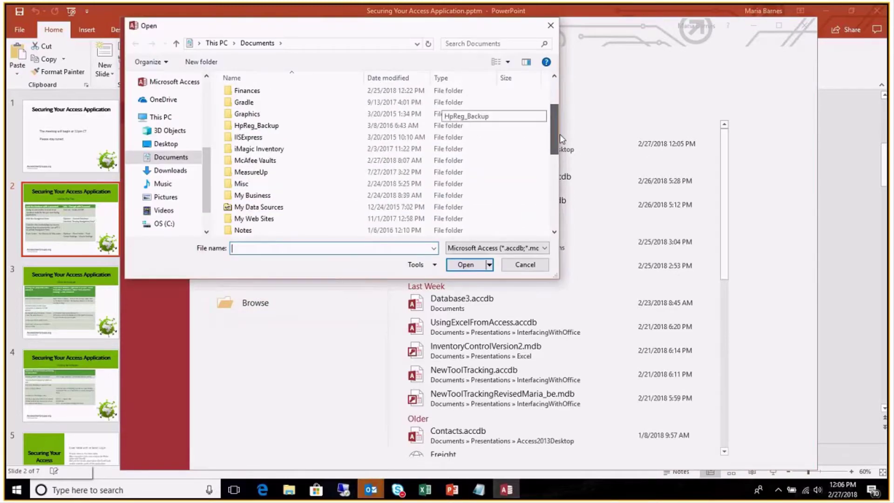
{"action": "scroll", "coordinate": [560, 134], "scroll_direction": "down", "scroll_amount": 2}
{"action": "double_click", "coordinate": [431, 202]}
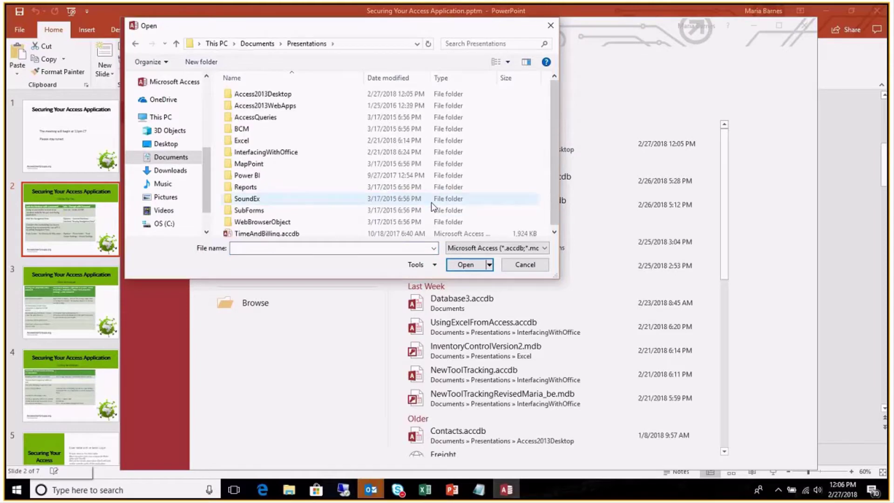
{"action": "double_click", "coordinate": [340, 93]}
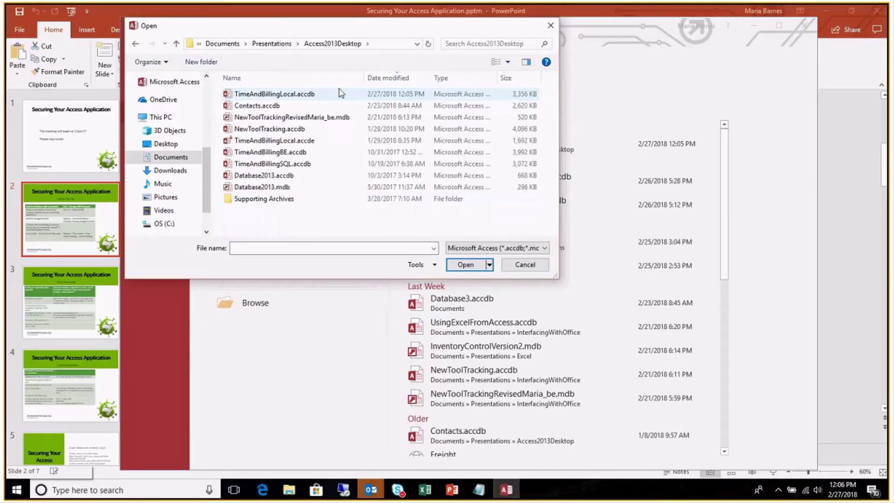
{"action": "left_click", "coordinate": [320, 96]}
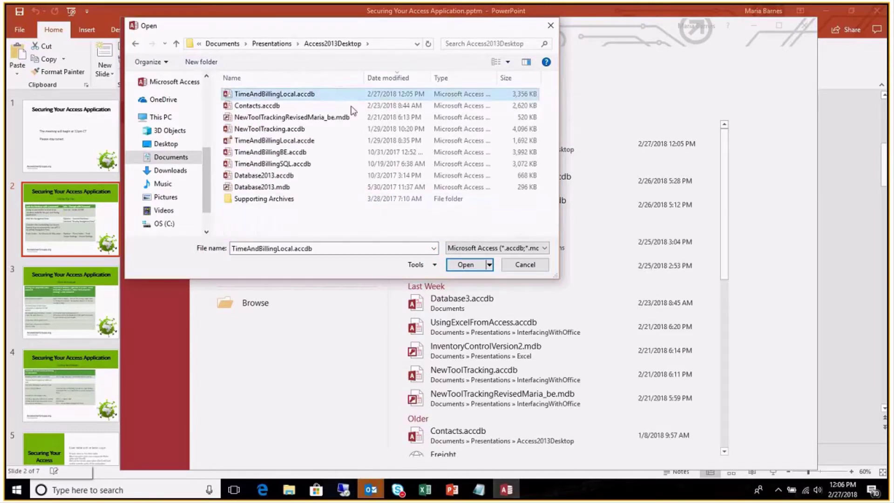
{"action": "left_click", "coordinate": [489, 265]}
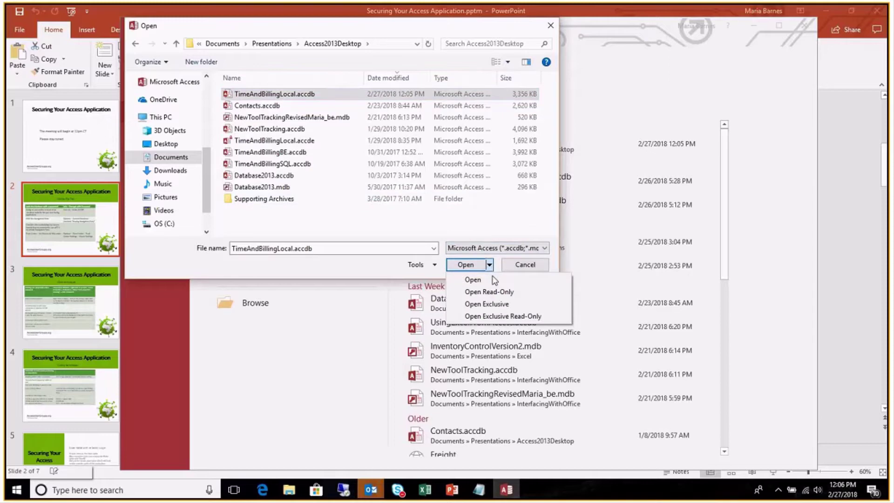
{"action": "left_click", "coordinate": [495, 304]}
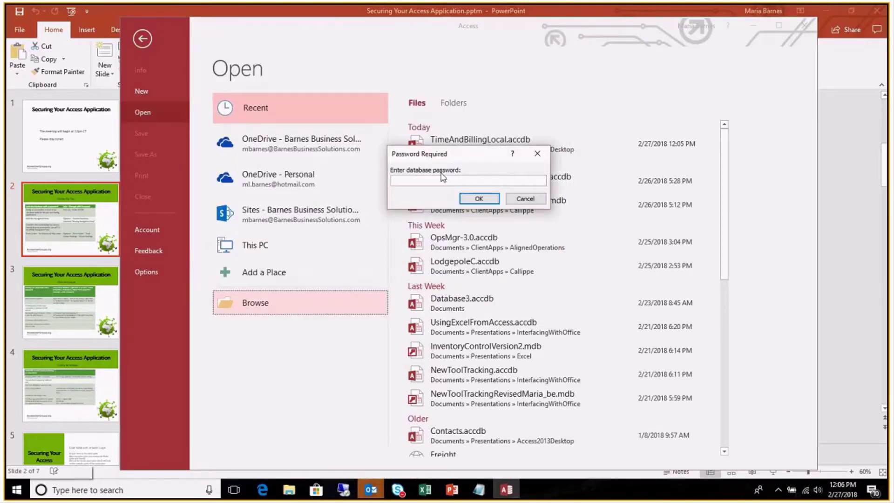
- Enter the database password, and after the 'Not a valid password' message, enter the correct one
{"action": "key", "text": "ctrl+v"}
{"action": "left_click", "coordinate": [479, 199]}
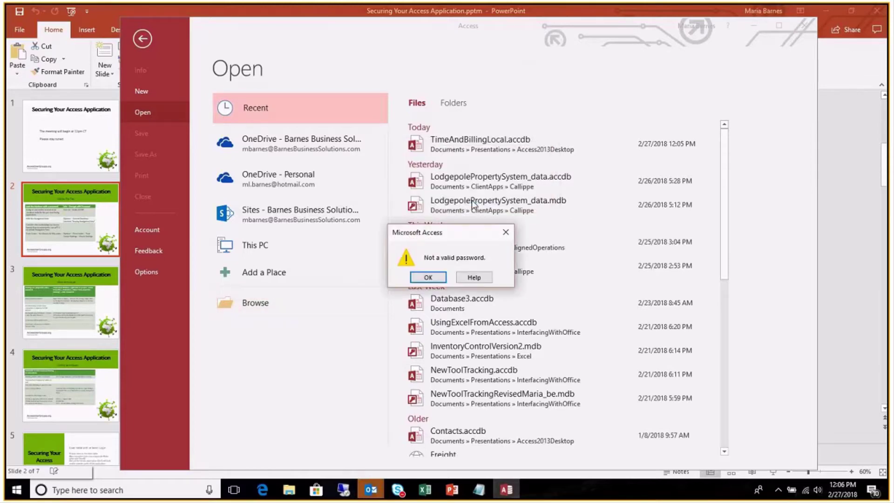
{"action": "left_click", "coordinate": [428, 276]}
{"action": "left_click", "coordinate": [428, 276]}
{"action": "type", "text": "*"}
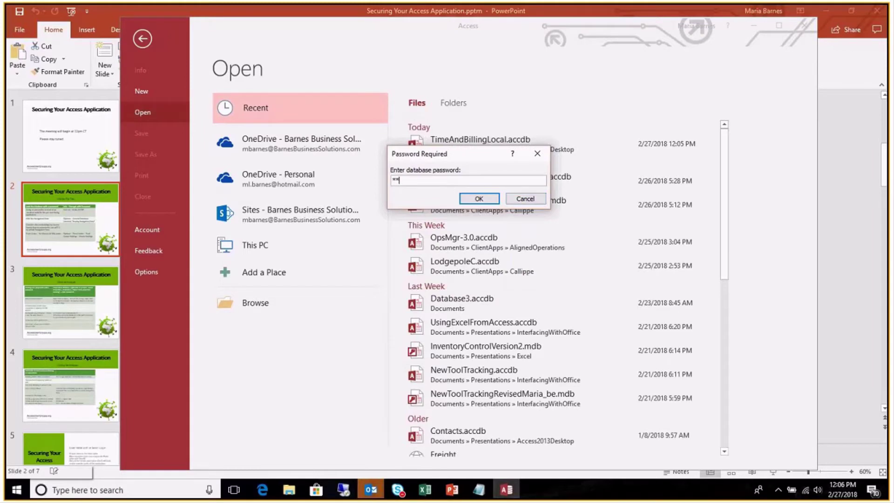
{"action": "type", "text": "****"}
{"action": "left_click", "coordinate": [482, 198]}
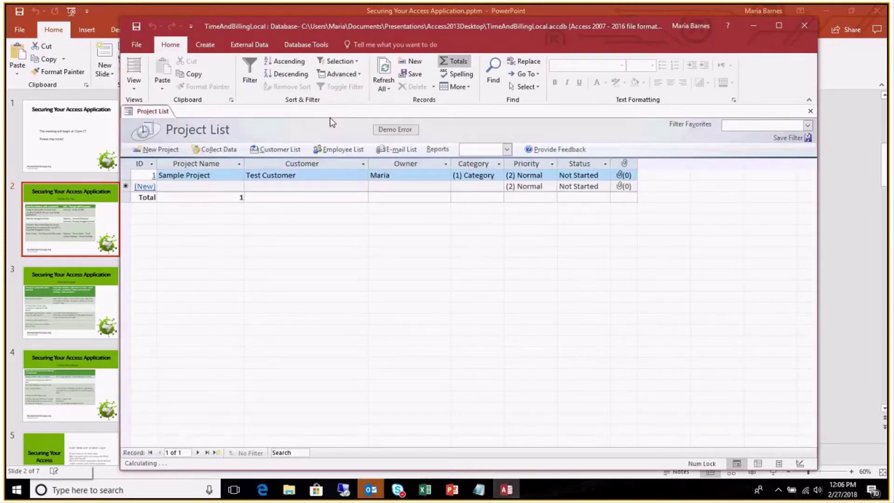
- Decrypt the database by entering its current password, then return to the presentation
{"action": "left_click", "coordinate": [131, 44]}
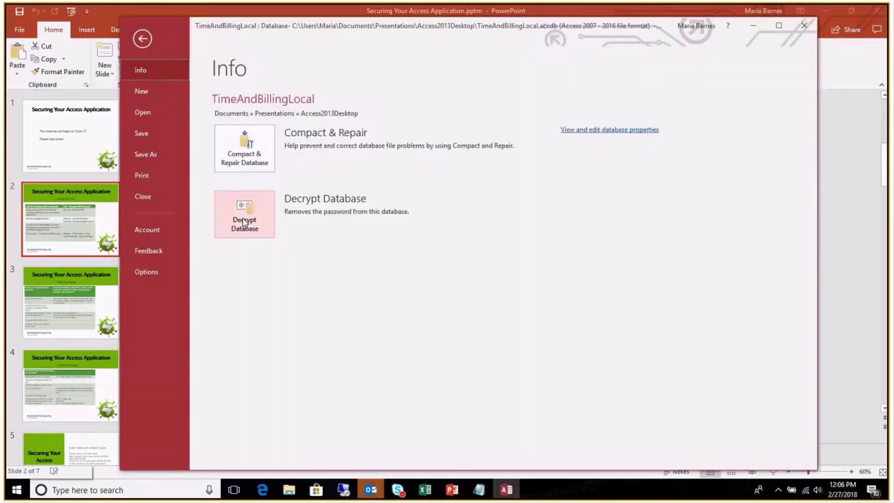
{"action": "left_click", "coordinate": [246, 229]}
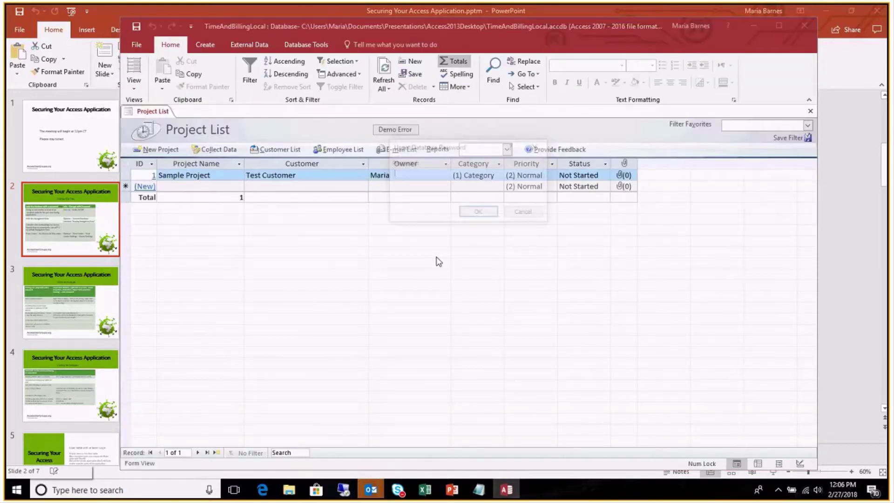
{"action": "left_click", "coordinate": [478, 212]}
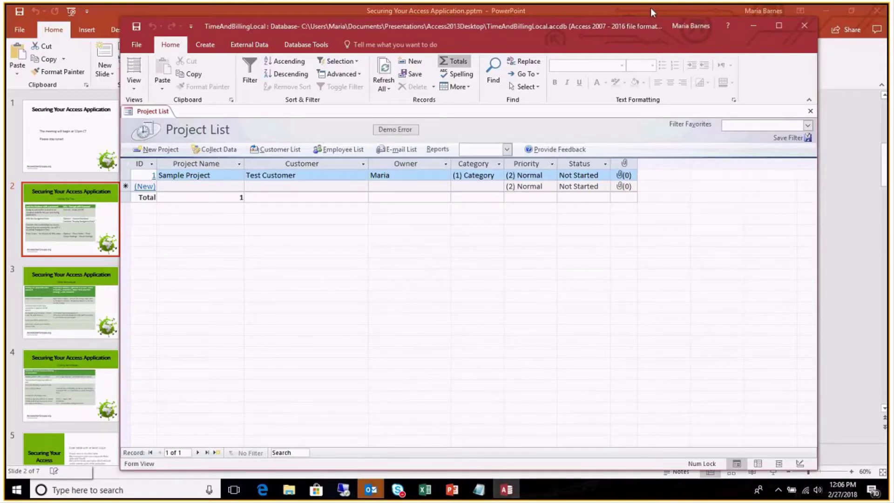
{"action": "left_click_drag", "start_coordinate": [578, 25], "coordinate": [411, 112]}
{"action": "key", "text": "alt+Tab"}
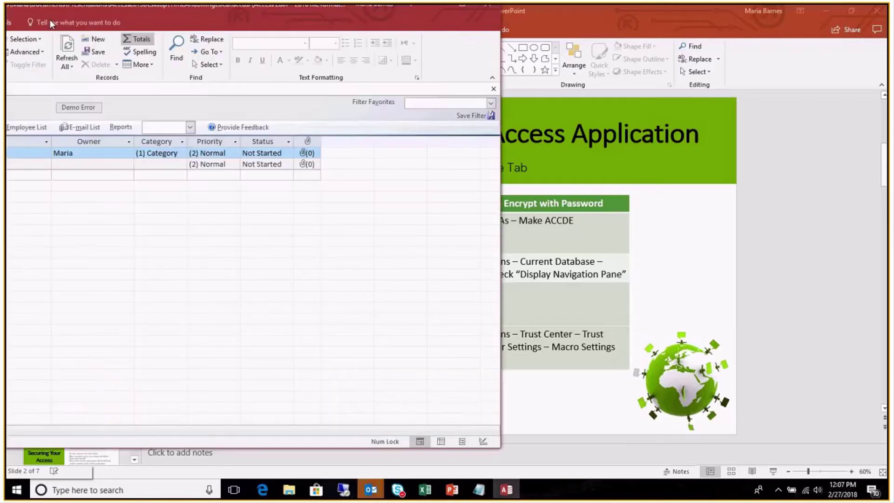
- Choose Save As > Make ACCDE to start creating TimeAndBillingLocal.accde
{"action": "left_click_drag", "start_coordinate": [49, 19], "coordinate": [230, 21]}
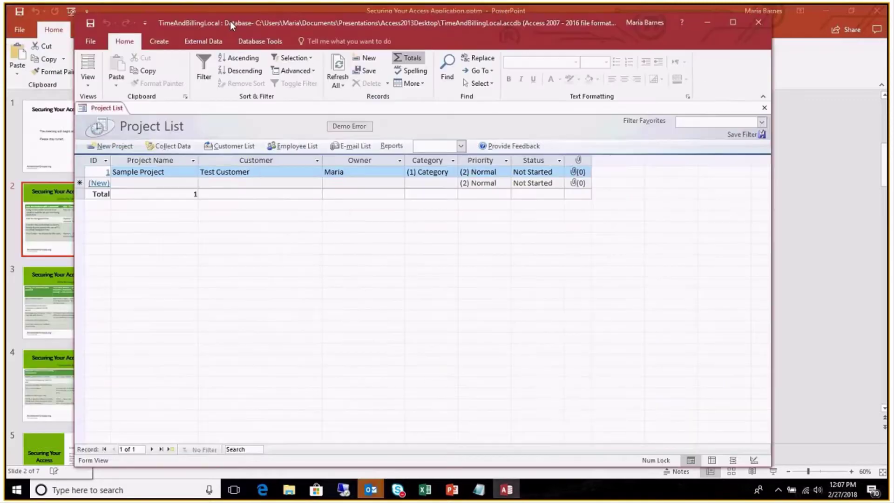
{"action": "left_click", "coordinate": [90, 41]}
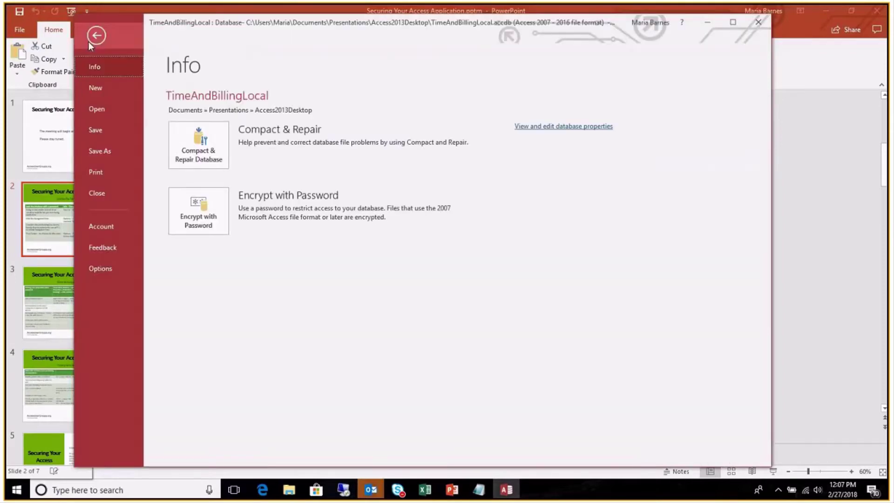
{"action": "left_click", "coordinate": [110, 151]}
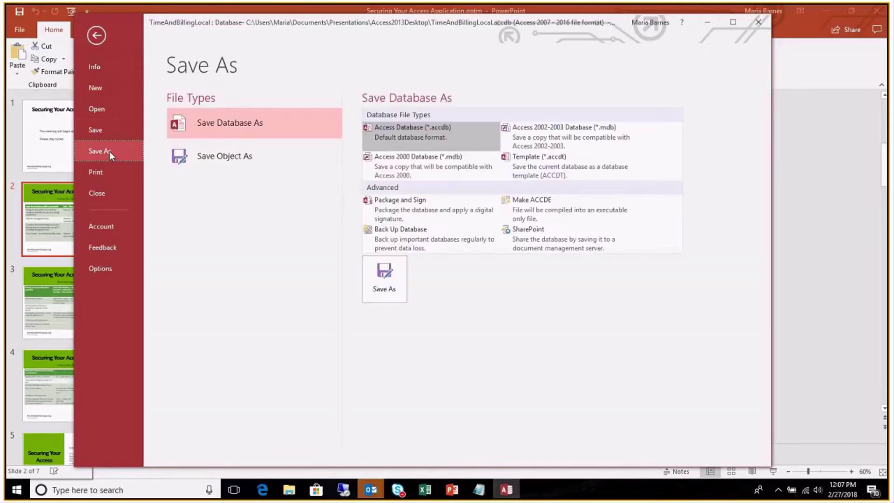
{"action": "left_click", "coordinate": [554, 220]}
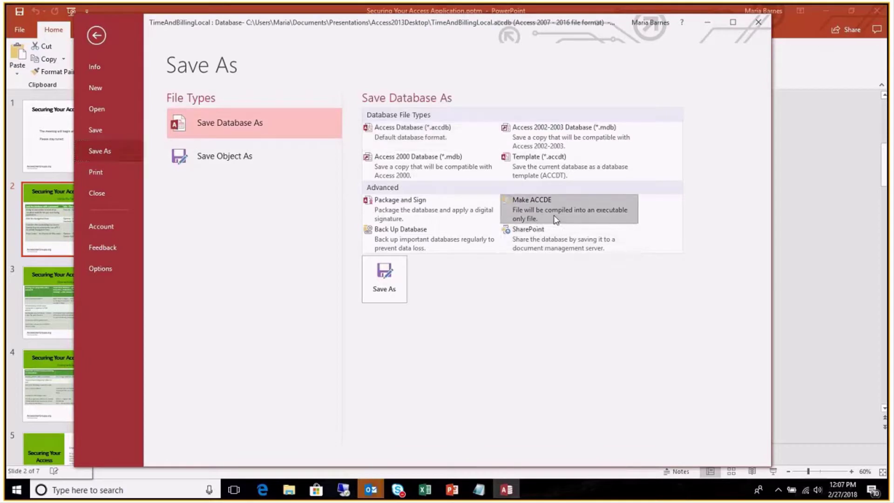
{"action": "left_click", "coordinate": [385, 279]}
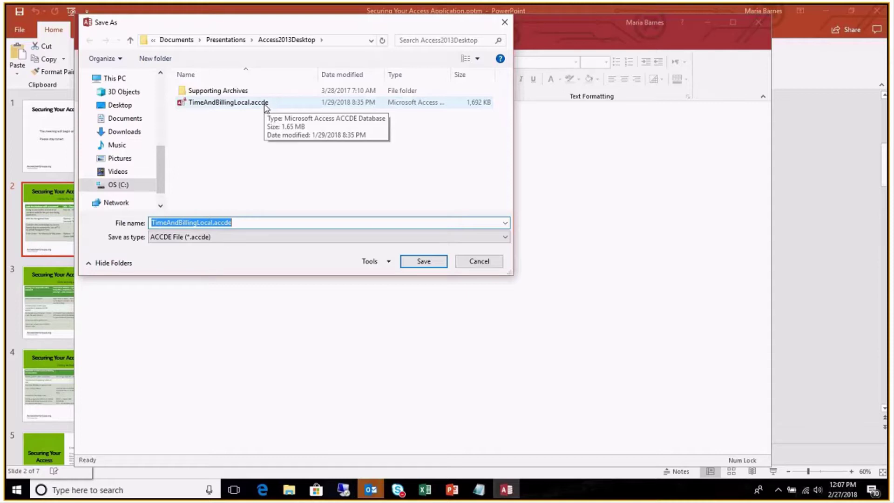
- Cancel the ACCDE save, open File Explorer and close the TimeAndBillingLocal database
{"action": "left_click", "coordinate": [475, 264]}
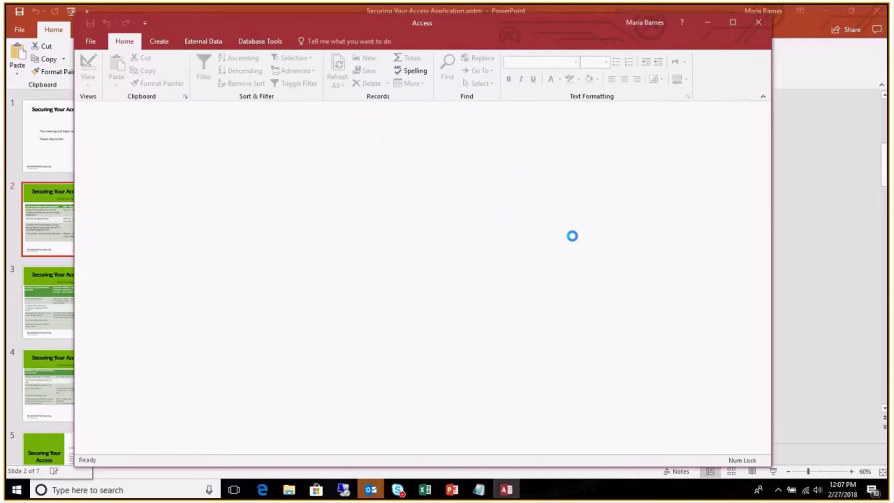
{"action": "left_click", "coordinate": [288, 490]}
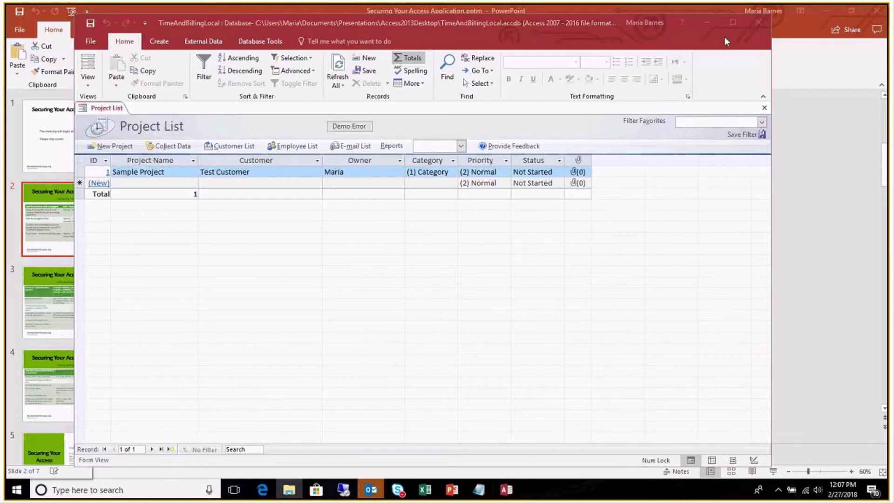
{"action": "left_click", "coordinate": [758, 22]}
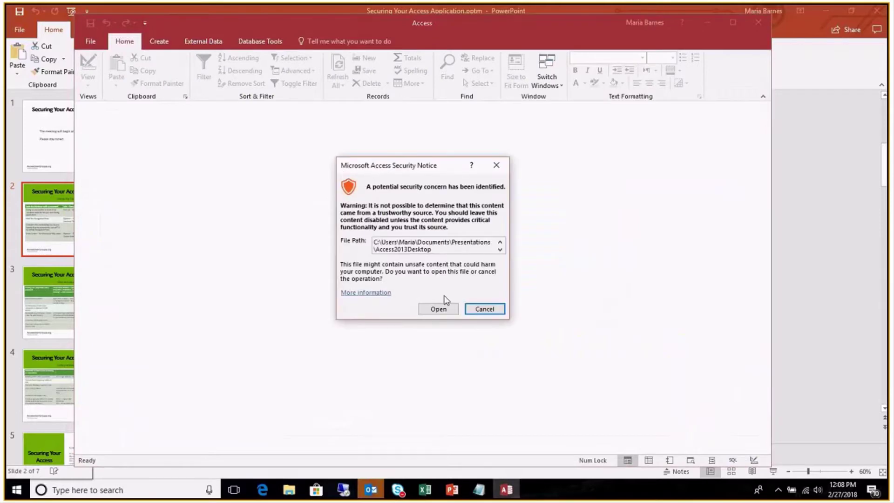
- Open the ACCDE past the security notice and expand its VBA project's Modules folder
{"action": "left_click", "coordinate": [440, 308]}
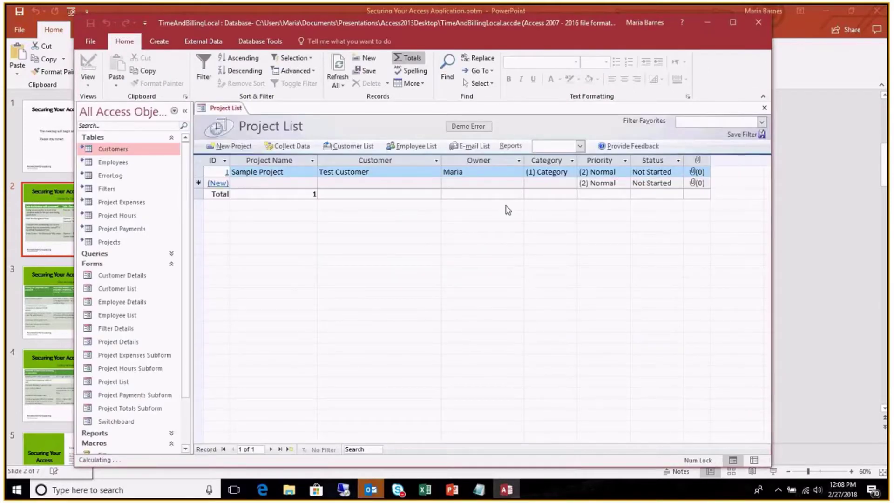
{"action": "left_click", "coordinate": [260, 41]}
{"action": "left_click", "coordinate": [144, 66]}
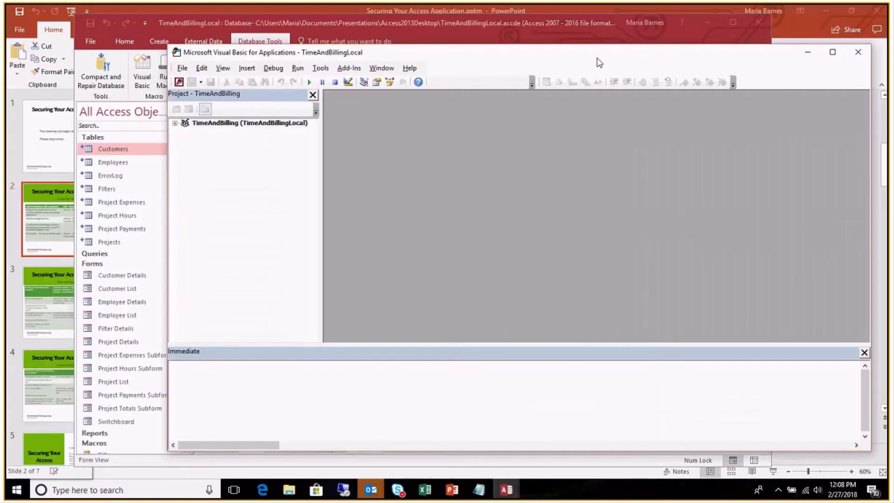
{"action": "left_click", "coordinate": [174, 123]}
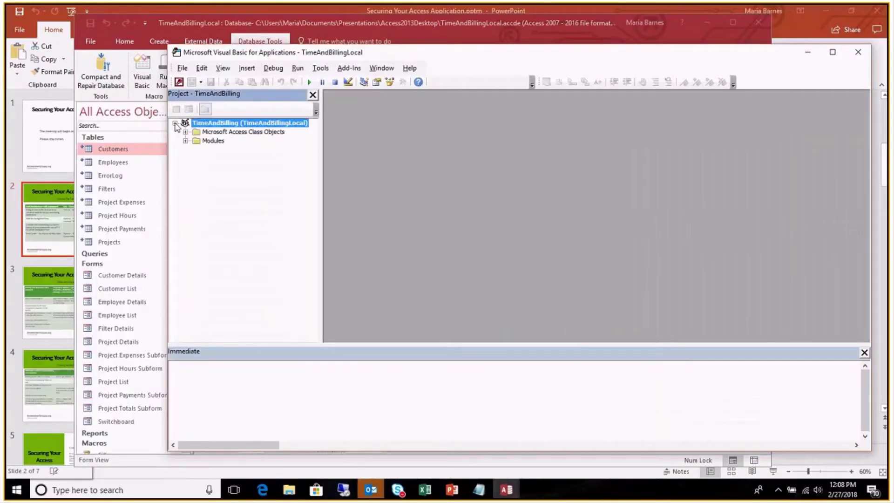
{"action": "left_click", "coordinate": [186, 140]}
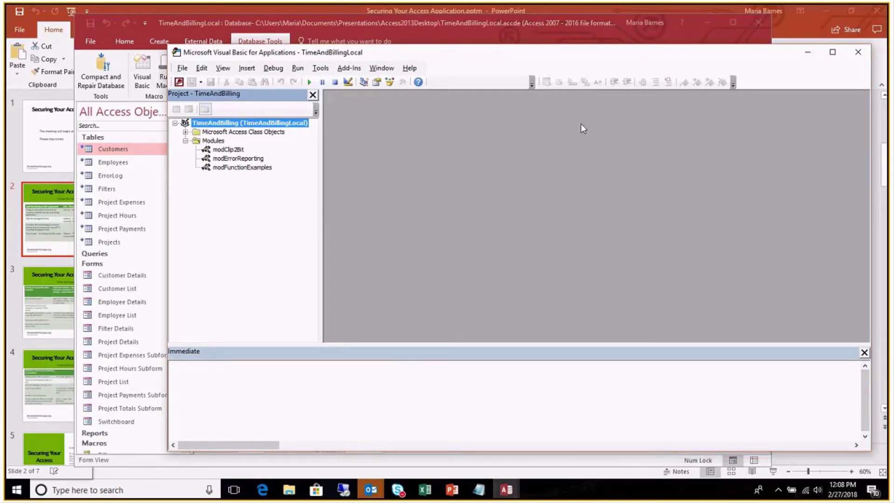
{"action": "left_click_drag", "start_coordinate": [641, 52], "coordinate": [582, 73]}
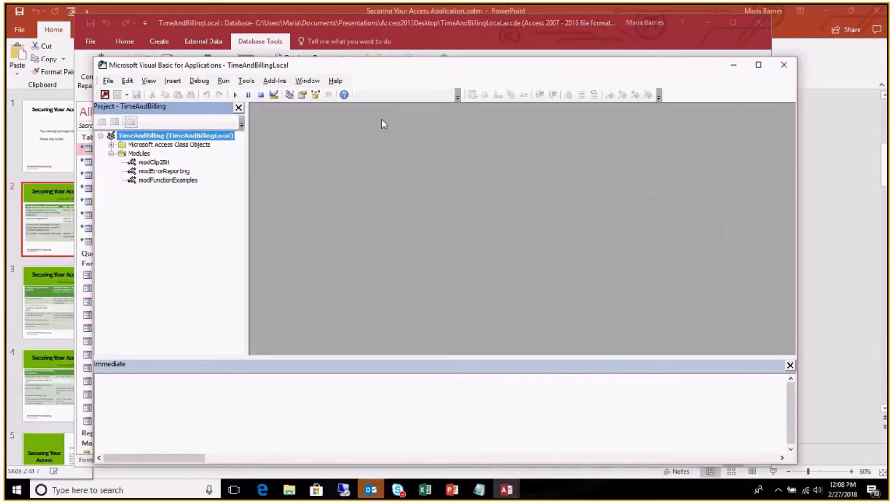
- Verify View Code is disabled for modClip2Bit and Form_Filter Details, then minimize the VBA editor
{"action": "right_click", "coordinate": [162, 165]}
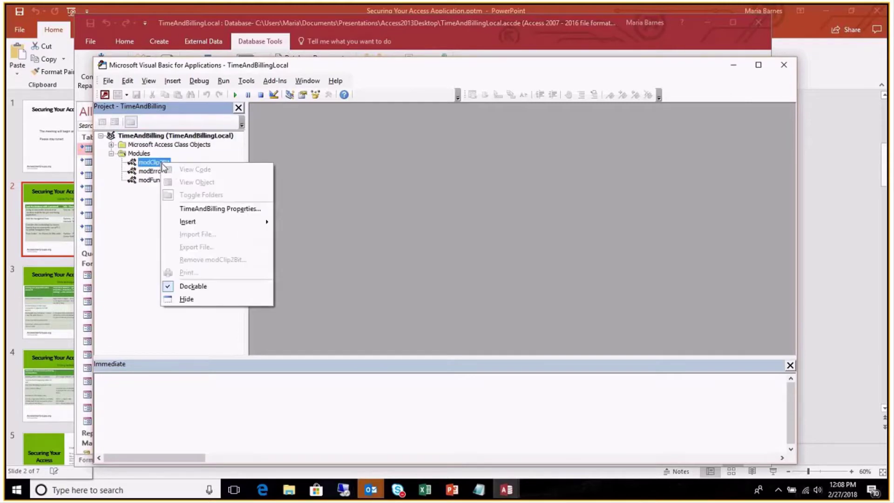
{"action": "left_click", "coordinate": [112, 144]}
{"action": "right_click", "coordinate": [155, 155]}
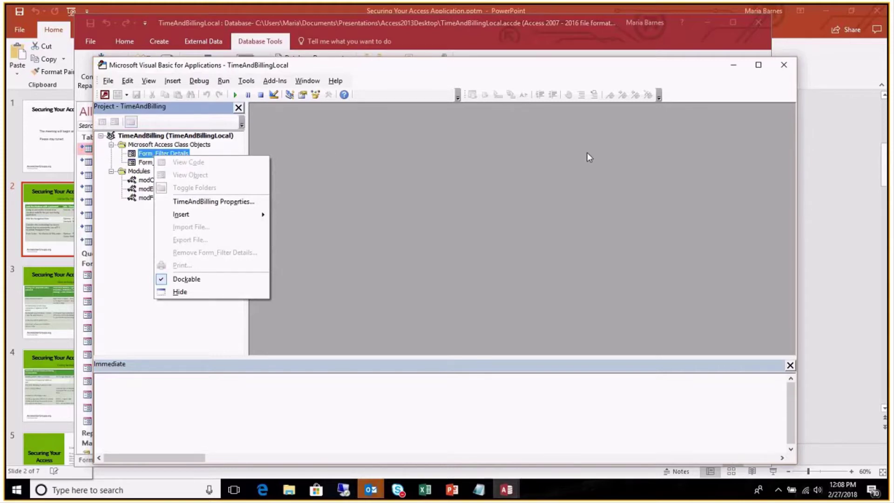
{"action": "right_click", "coordinate": [717, 69]}
{"action": "left_click", "coordinate": [665, 67]}
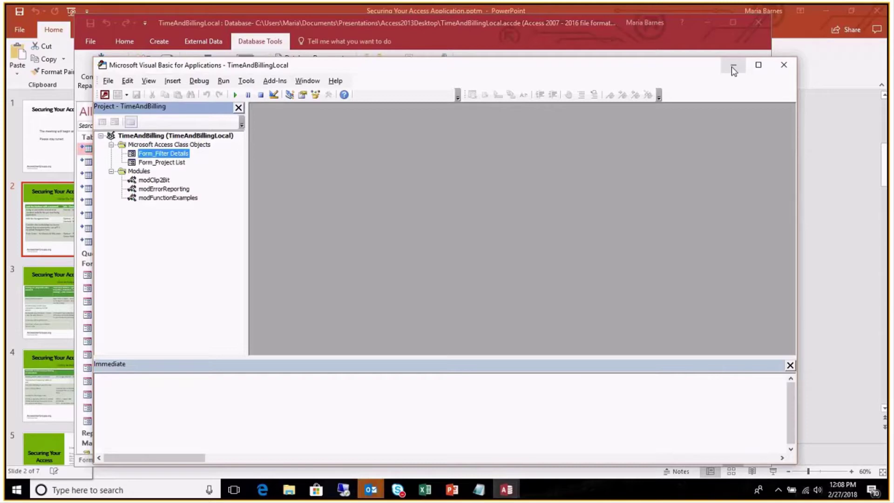
{"action": "left_click", "coordinate": [733, 67]}
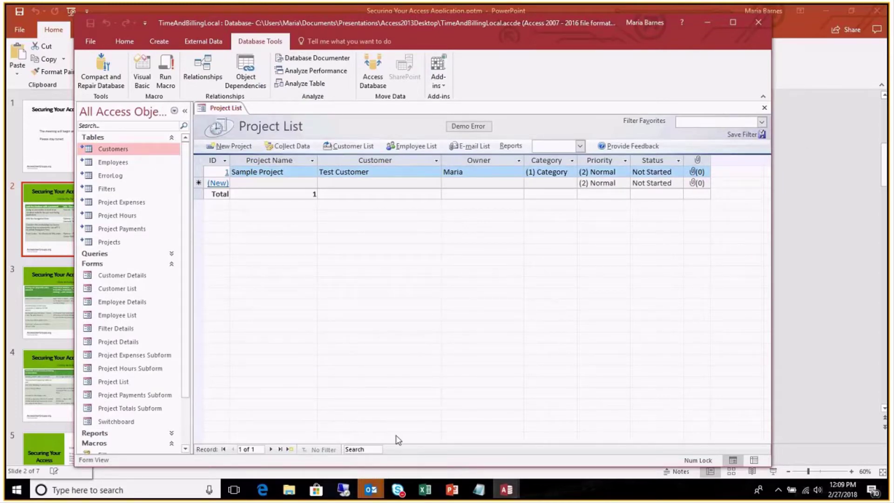
- Open Access Options from the File backstage for the TimeAndBillingLocal ACCDE database
{"action": "left_click", "coordinate": [452, 490]}
{"action": "left_click", "coordinate": [91, 41]}
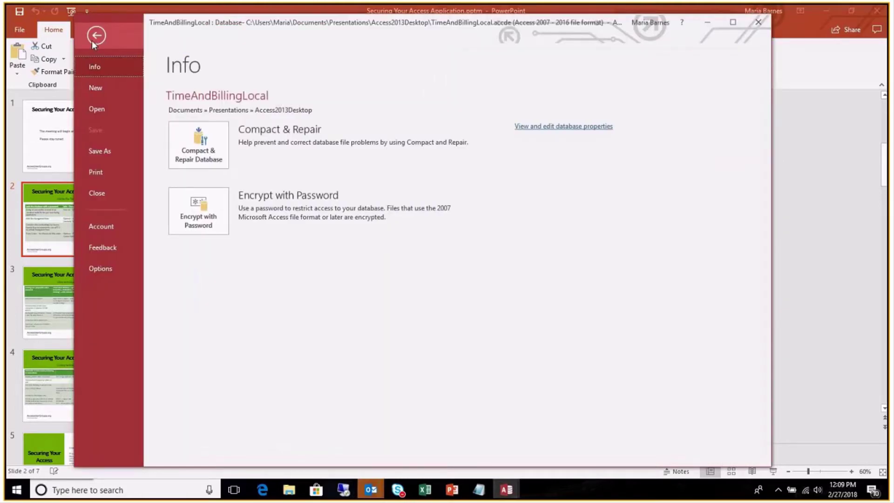
{"action": "left_click", "coordinate": [106, 273]}
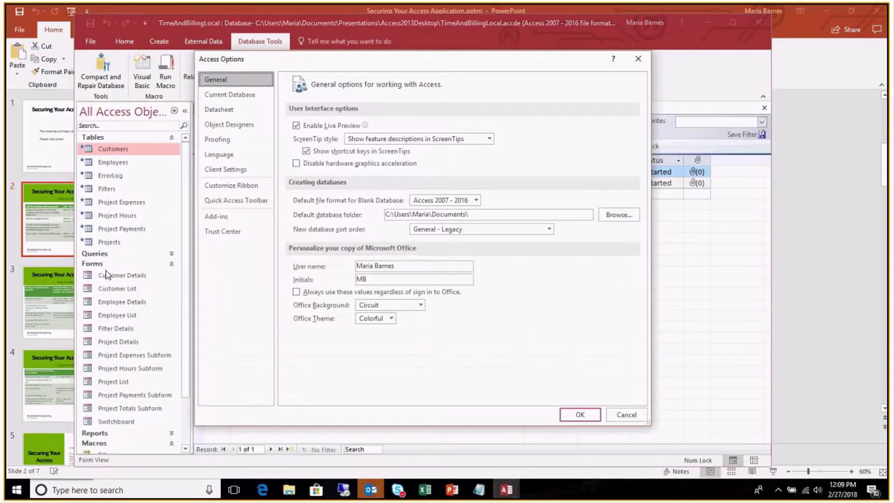
- Show the Current Database settings down to Navigation, where Display Navigation Pane remains checked
{"action": "left_click", "coordinate": [248, 95]}
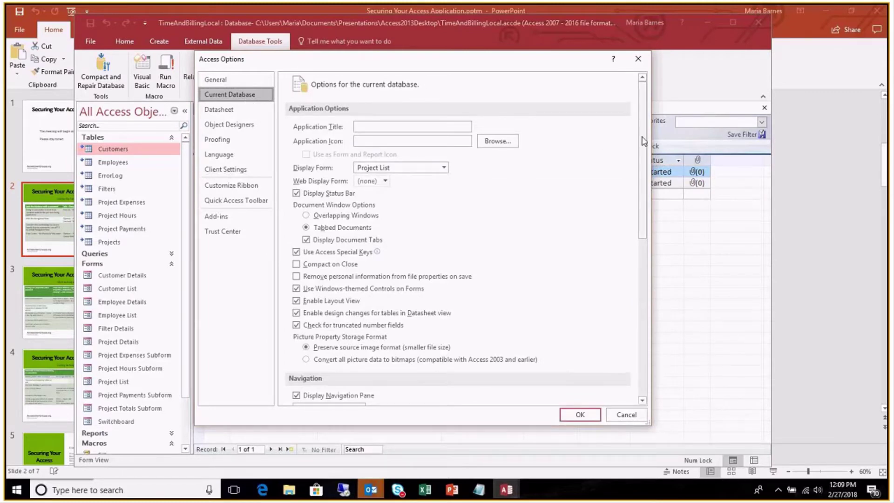
{"action": "left_click_drag", "start_coordinate": [644, 141], "coordinate": [642, 213]}
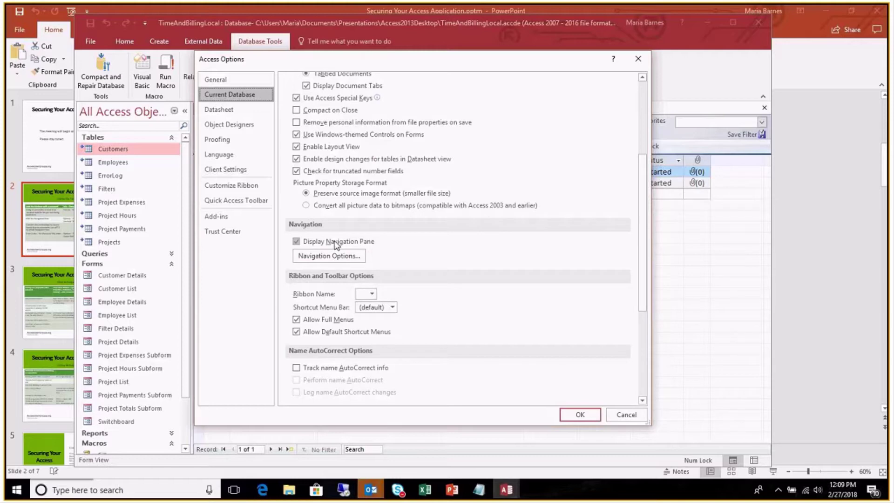
{"action": "left_click_drag", "start_coordinate": [336, 244], "coordinate": [266, 246]}
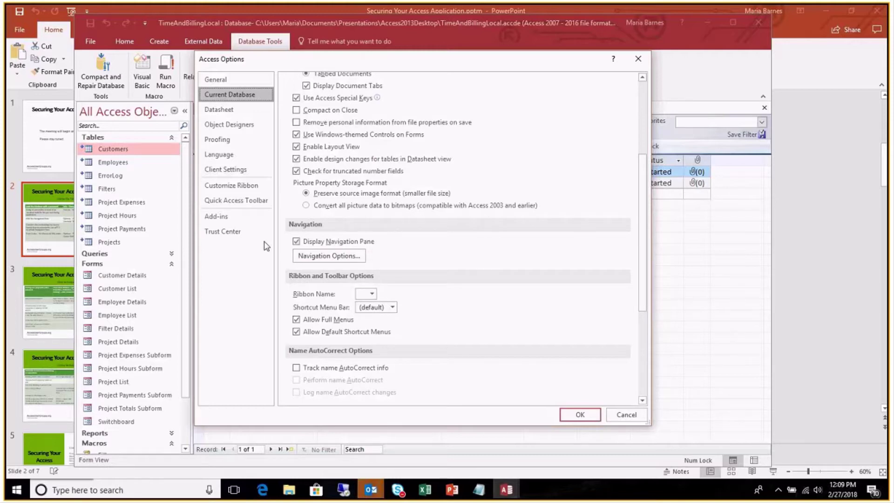
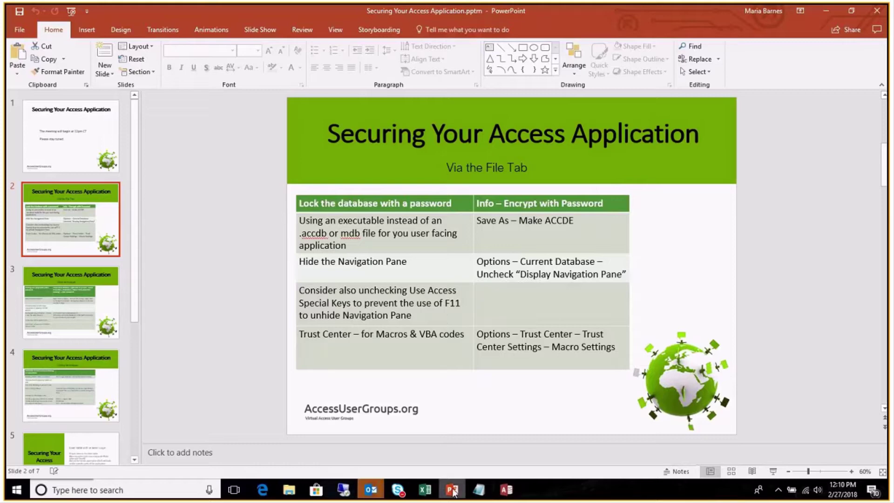
- Bring back Access Options and scroll the Current Database page up to Application Options
{"action": "mouse_move", "coordinate": [510, 496]}
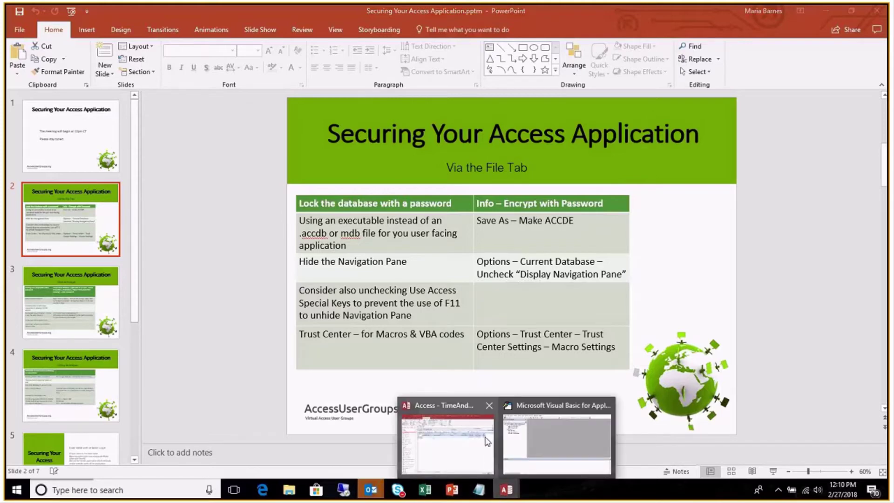
{"action": "left_click", "coordinate": [471, 444]}
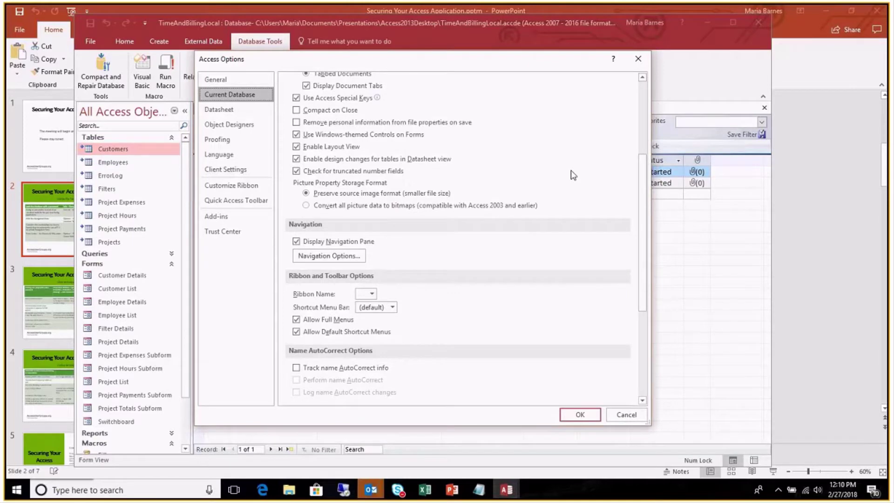
{"action": "scroll", "coordinate": [572, 174], "scroll_direction": "up", "scroll_amount": 3}
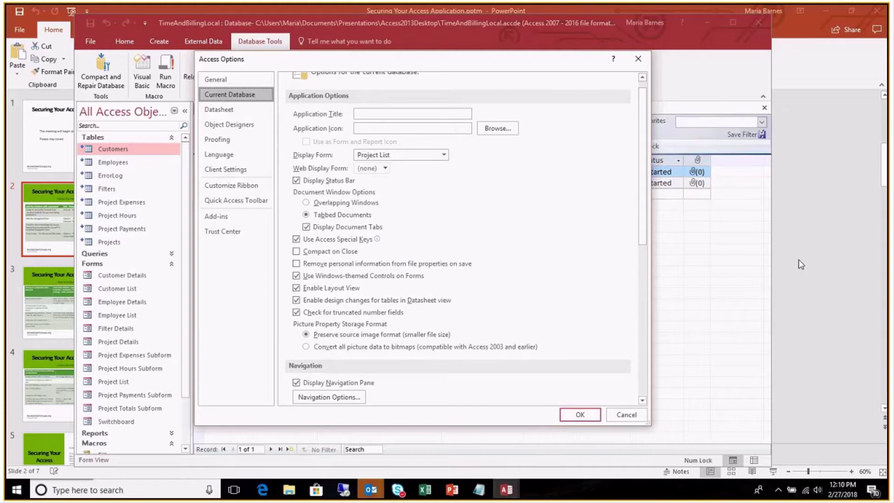
- Switch to the PowerPoint presentation, then return to the Access Options dialog
{"action": "left_click", "coordinate": [453, 489]}
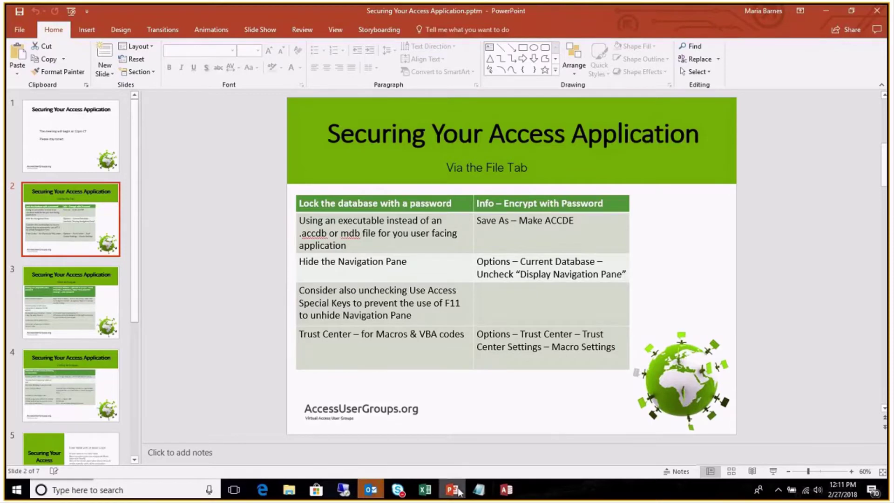
{"action": "mouse_move", "coordinate": [508, 494]}
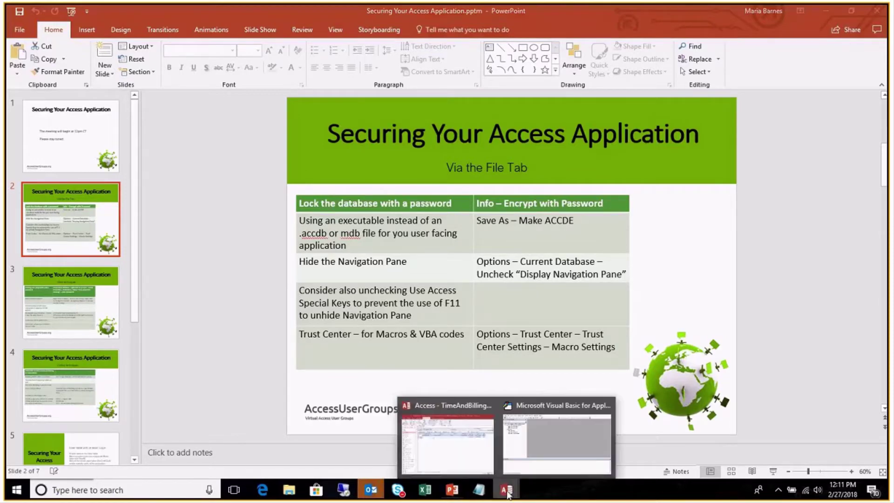
{"action": "left_click", "coordinate": [429, 461]}
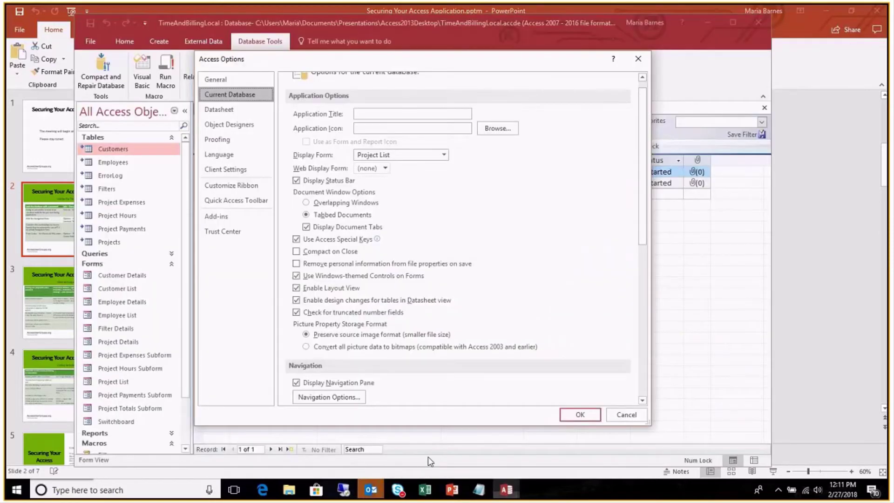
- View Trust Center Macro Settings, left at Disable all macros with notification, and cancel unchanged
{"action": "left_click", "coordinate": [222, 232]}
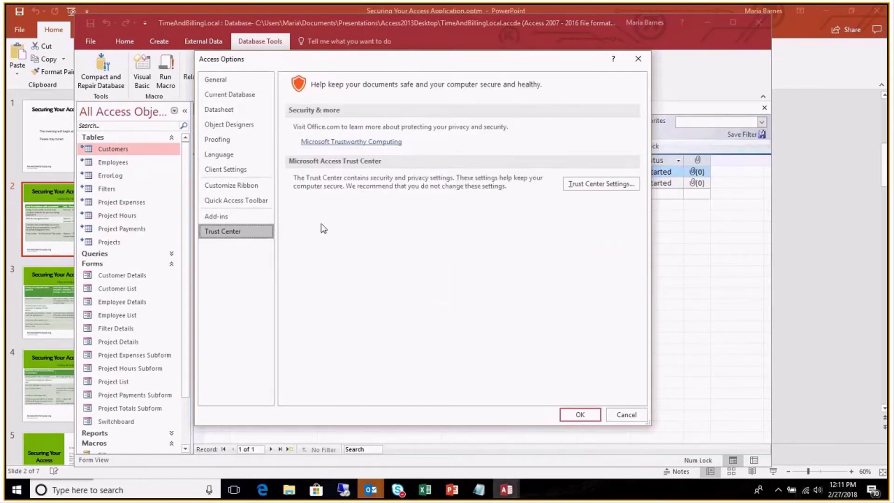
{"action": "left_click", "coordinate": [595, 187]}
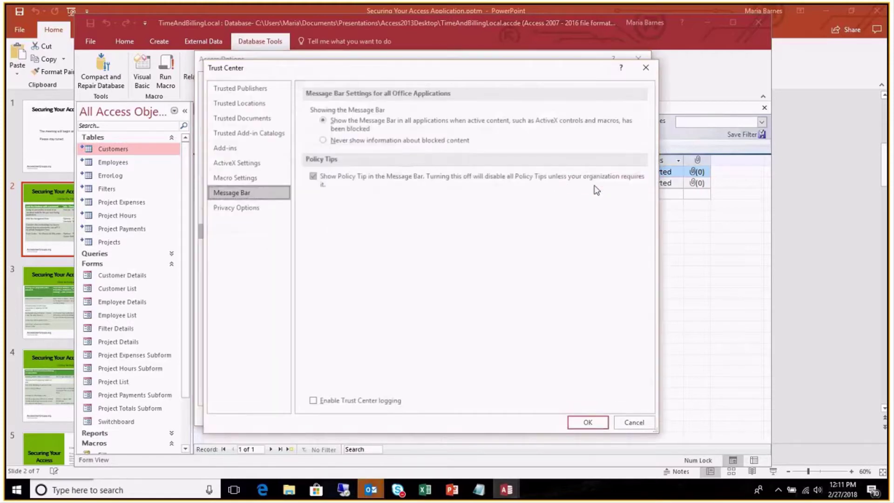
{"action": "left_click", "coordinate": [247, 179]}
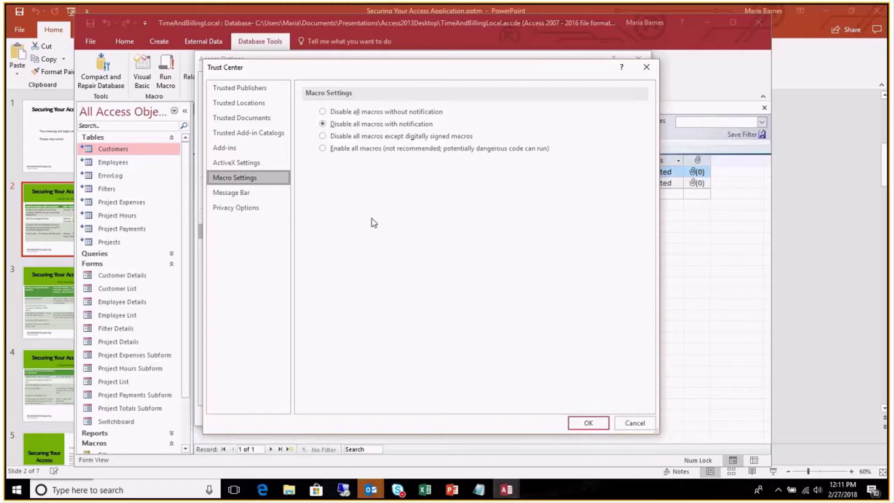
{"action": "left_click", "coordinate": [641, 426]}
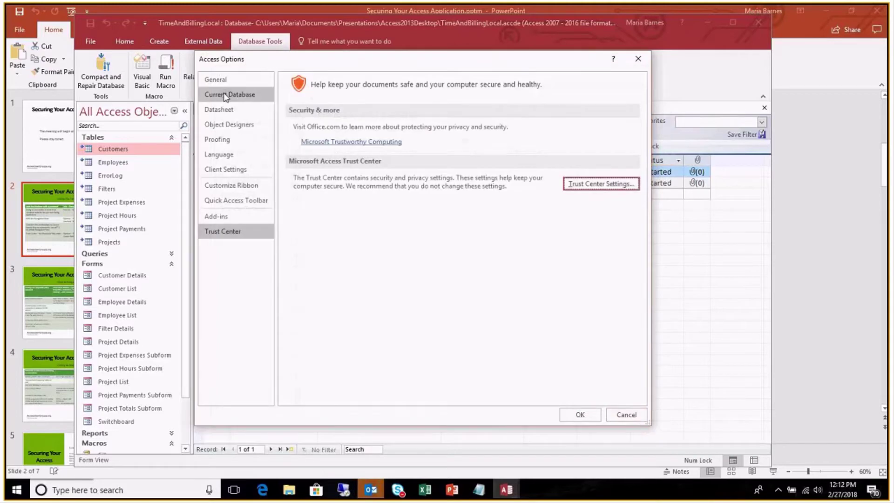
- Revisit Current Database and Trust Center pages, then cancel Access Options without saving
{"action": "left_click", "coordinate": [243, 98]}
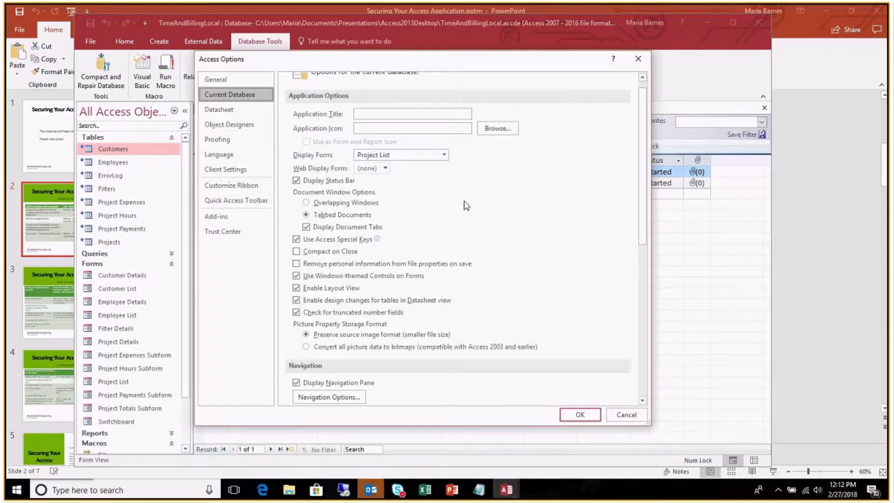
{"action": "left_click", "coordinate": [240, 233]}
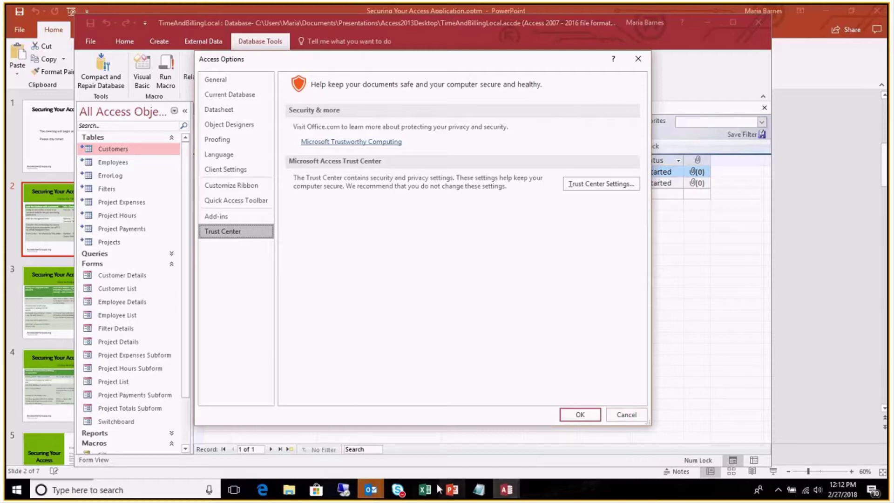
{"action": "left_click", "coordinate": [627, 415]}
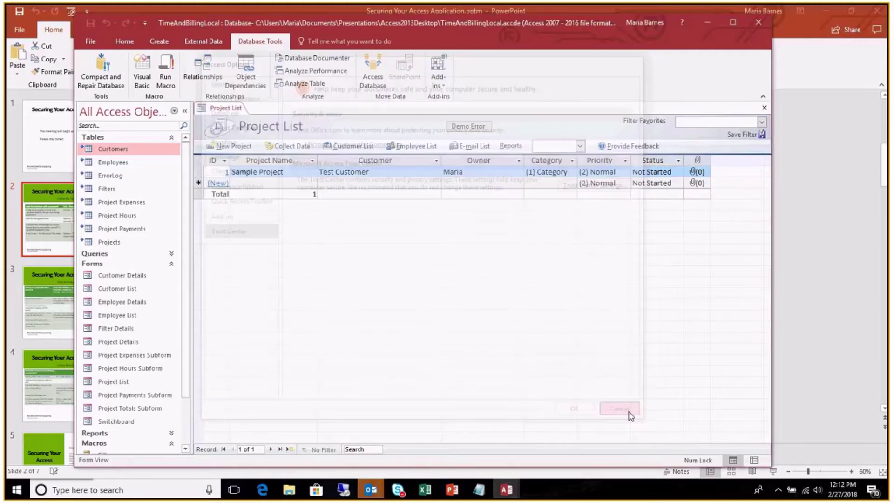
- Go to slide 3, 'More techniques', in the PowerPoint presentation
{"action": "left_click", "coordinate": [451, 489]}
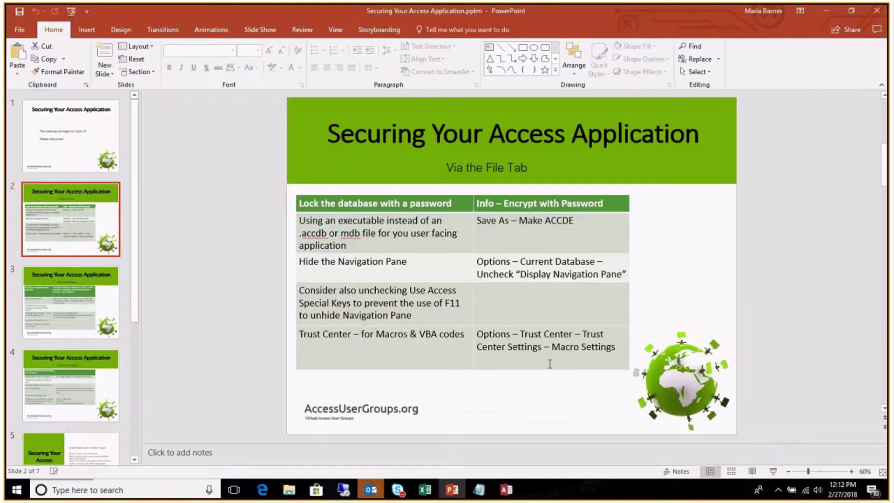
{"action": "left_click", "coordinate": [65, 308]}
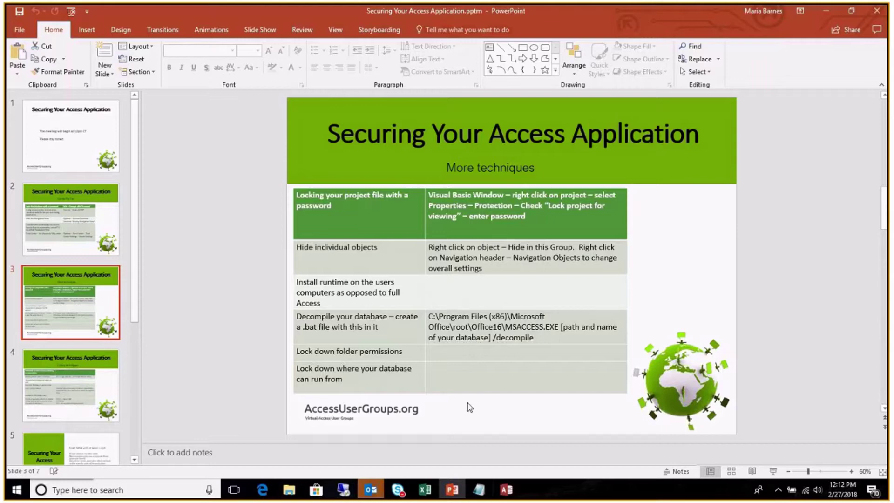
- Open TimeAndBilling Properties in the VBA editor and acknowledge the Project Locked message
{"action": "mouse_move", "coordinate": [510, 494]}
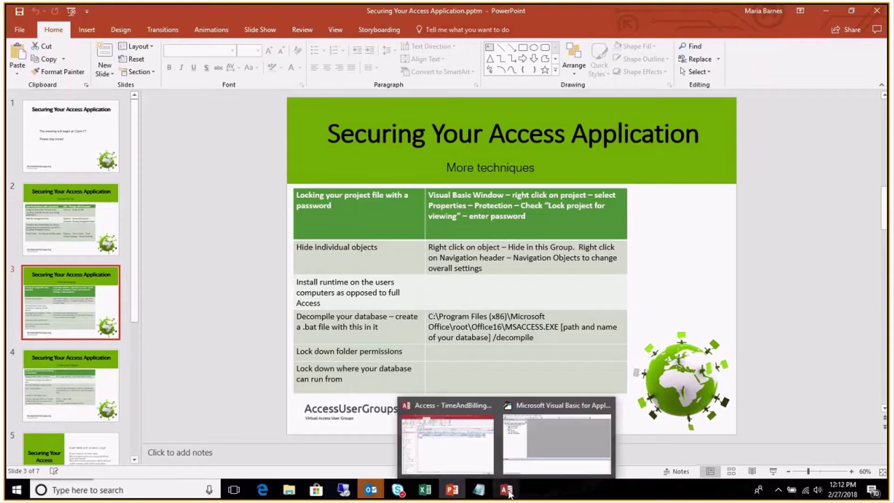
{"action": "left_click", "coordinate": [535, 438]}
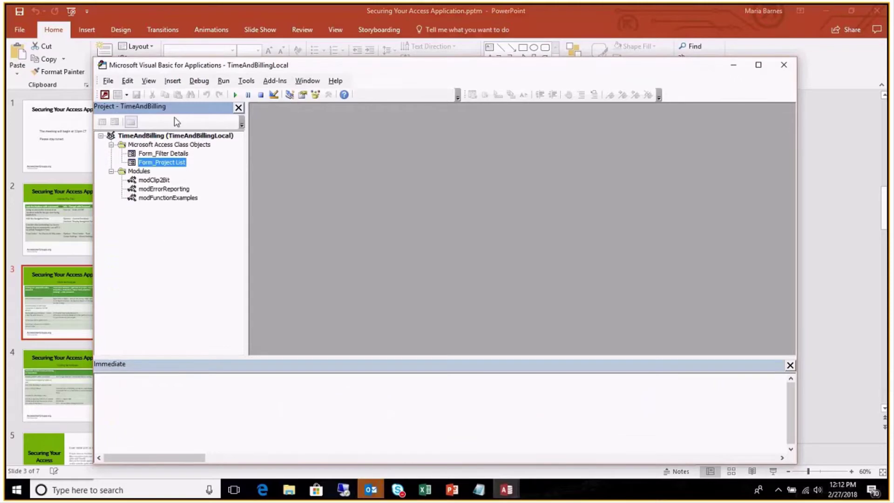
{"action": "right_click", "coordinate": [173, 139]}
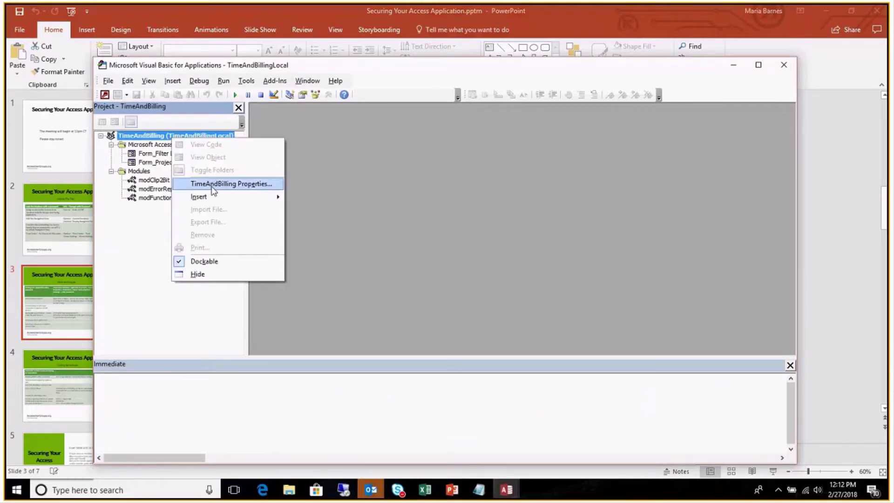
{"action": "left_click", "coordinate": [214, 184]}
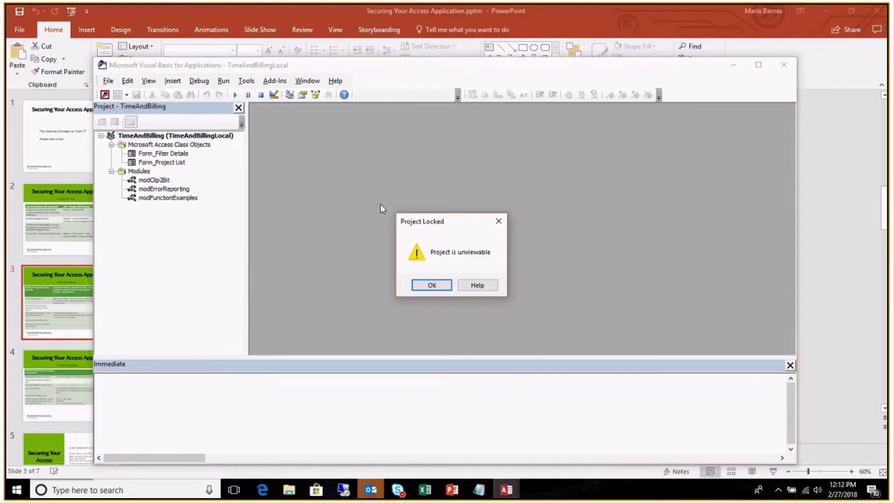
{"action": "left_click", "coordinate": [438, 284]}
- Close the Visual Basic editor and the Access database, then bring up File Explorer
{"action": "left_click", "coordinate": [784, 65]}
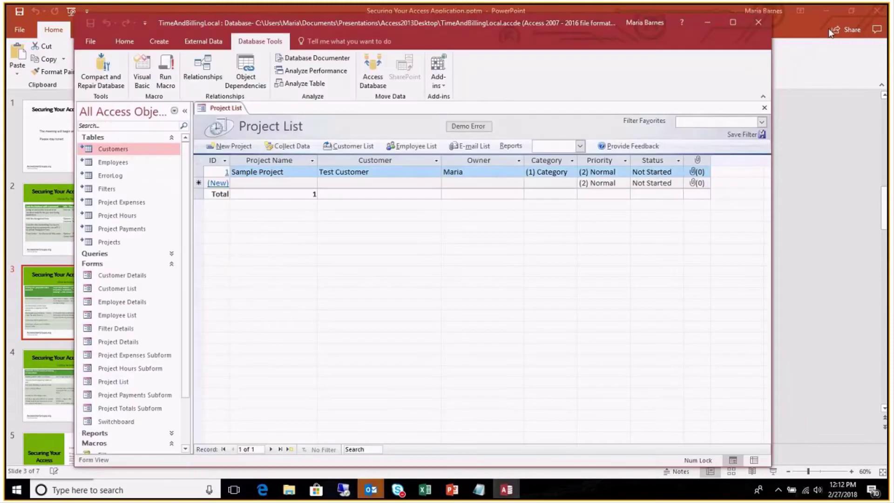
{"action": "left_click", "coordinate": [758, 22]}
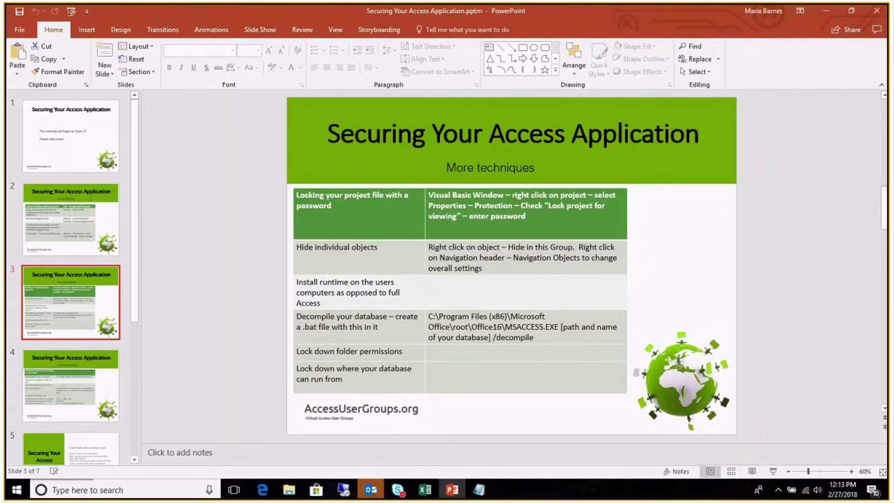
{"action": "key", "text": "super+e"}
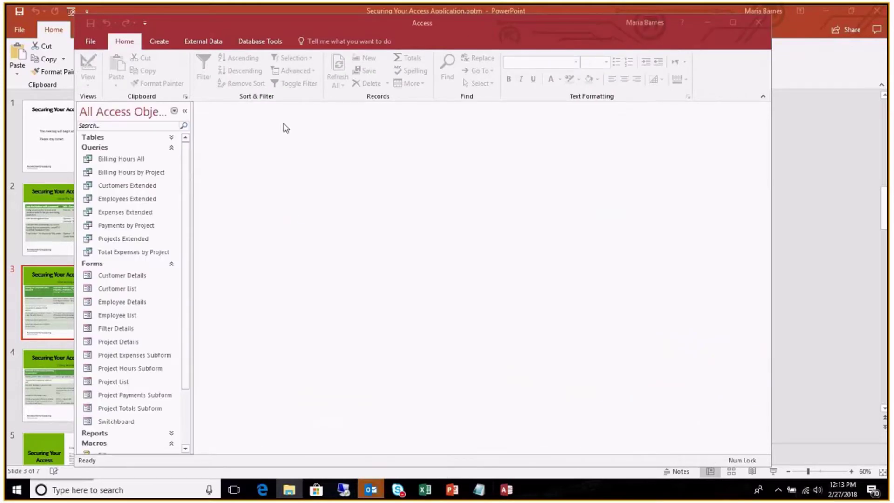
- Open Visual Basic from Database Tools and request TimeAndBilling Properties, bringing up the password prompt
{"action": "left_click", "coordinate": [261, 41]}
{"action": "left_click", "coordinate": [148, 66]}
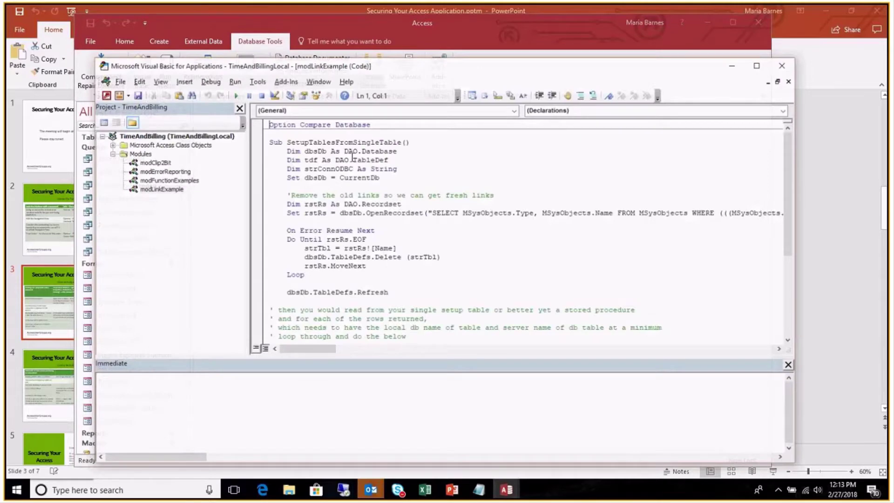
{"action": "right_click", "coordinate": [160, 137]}
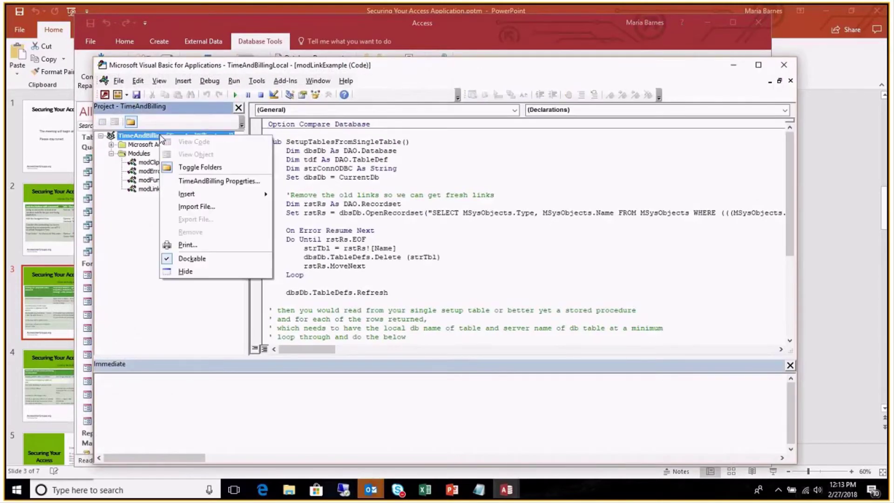
{"action": "left_click", "coordinate": [200, 181]}
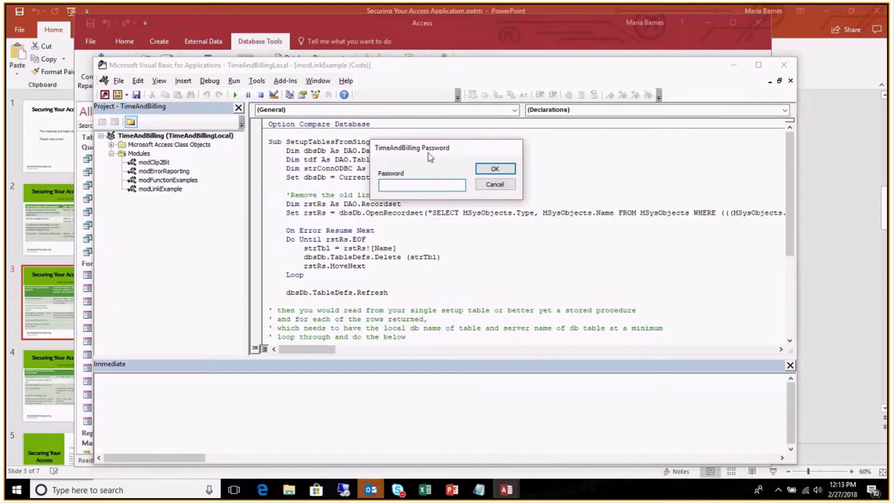
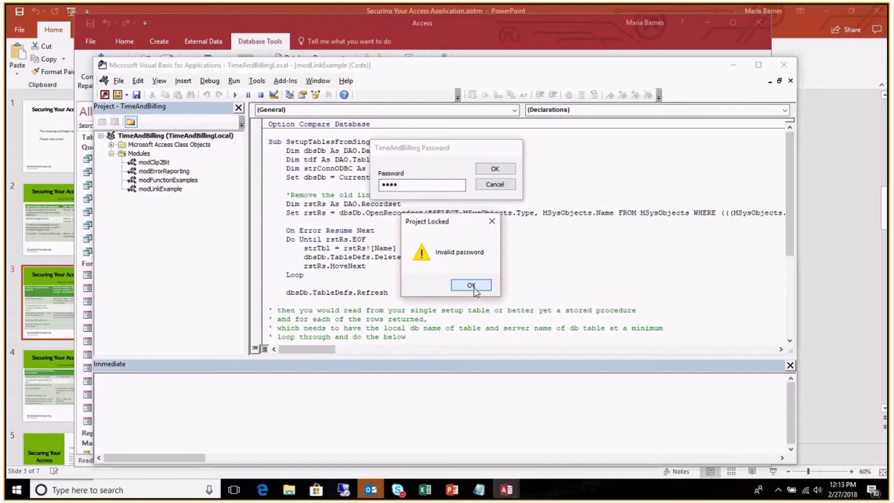
- Cancel the rejected TimeAndBilling password prompt and bring up the modLinkExample module's options
{"action": "left_click", "coordinate": [472, 285]}
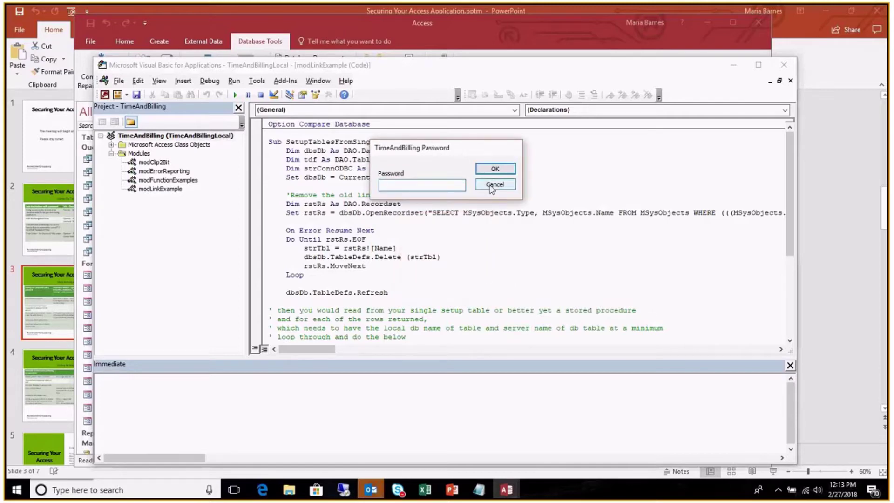
{"action": "left_click", "coordinate": [495, 184]}
{"action": "left_click", "coordinate": [163, 189]}
{"action": "right_click", "coordinate": [163, 189]}
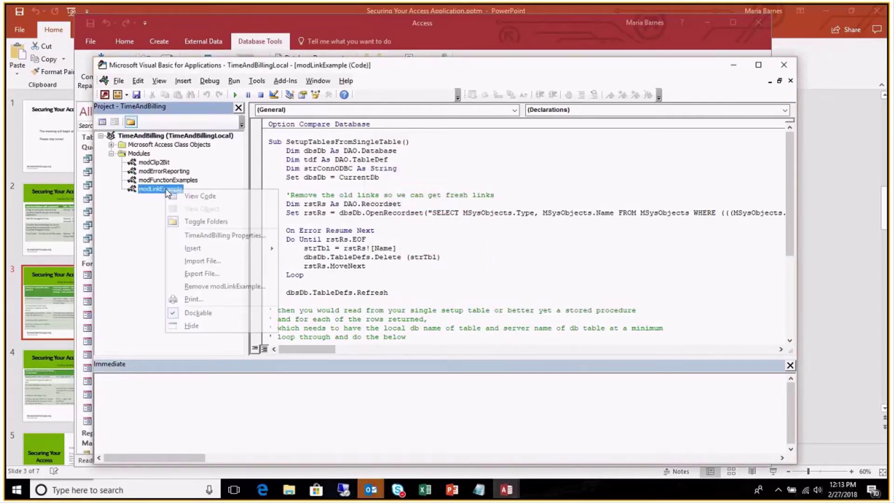
- Try opening TimeAndBilling project properties and cancel the password prompt that blocks them
{"action": "left_click", "coordinate": [197, 194]}
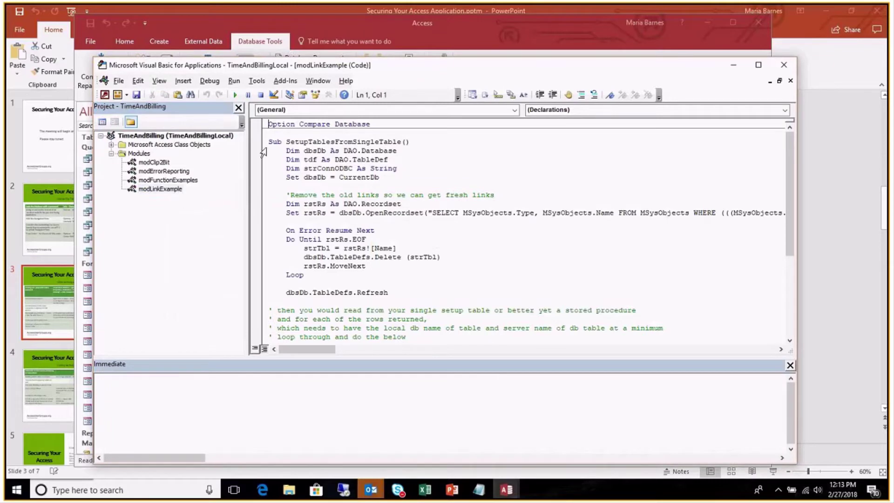
{"action": "left_click", "coordinate": [192, 137]}
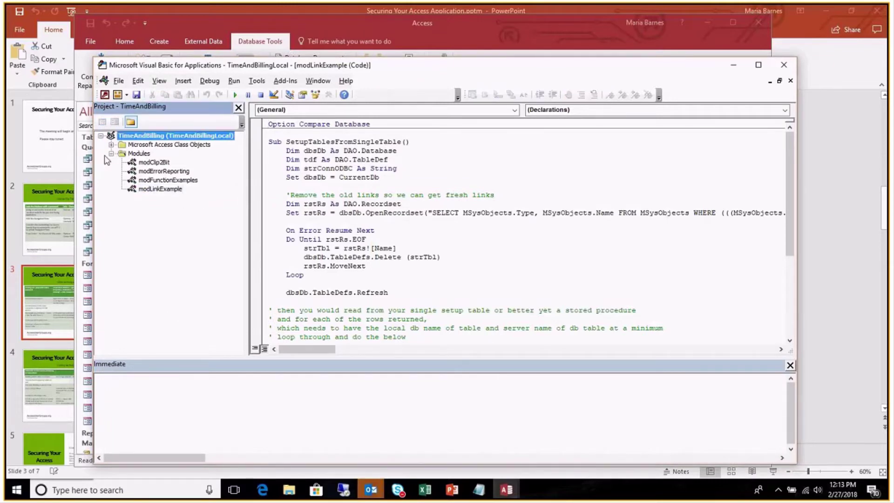
{"action": "left_click", "coordinate": [111, 153]}
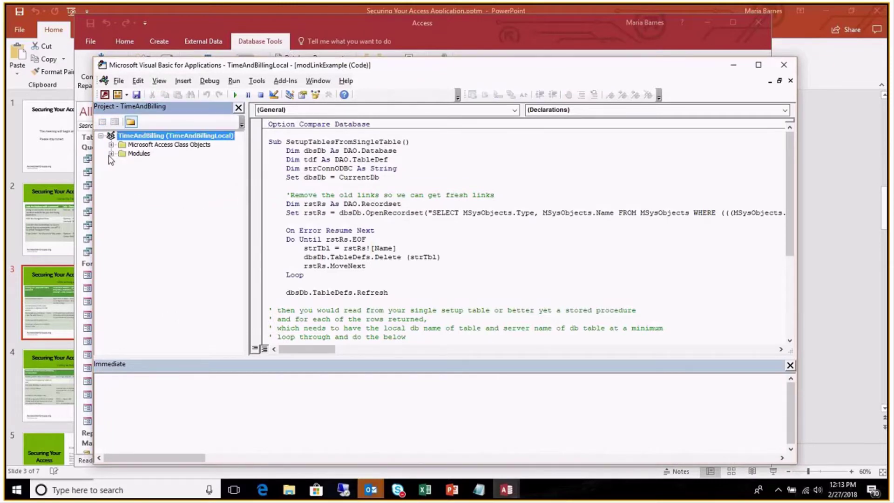
{"action": "right_click", "coordinate": [136, 136]}
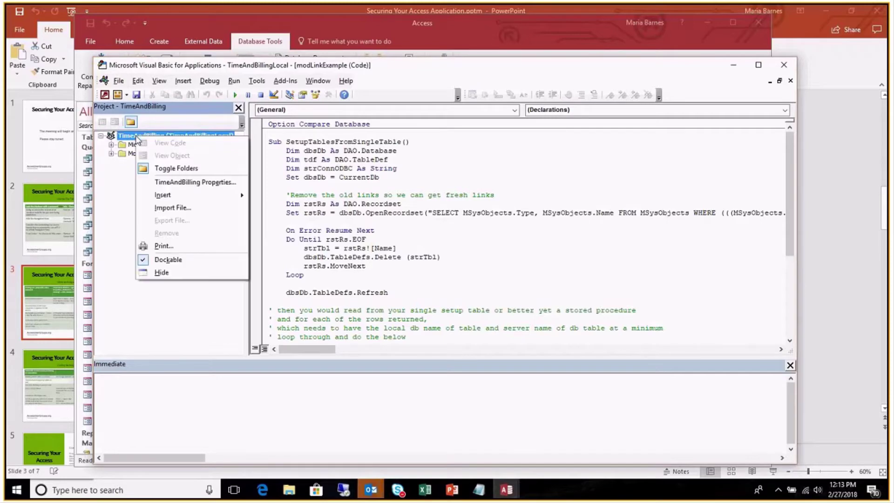
{"action": "left_click", "coordinate": [173, 182]}
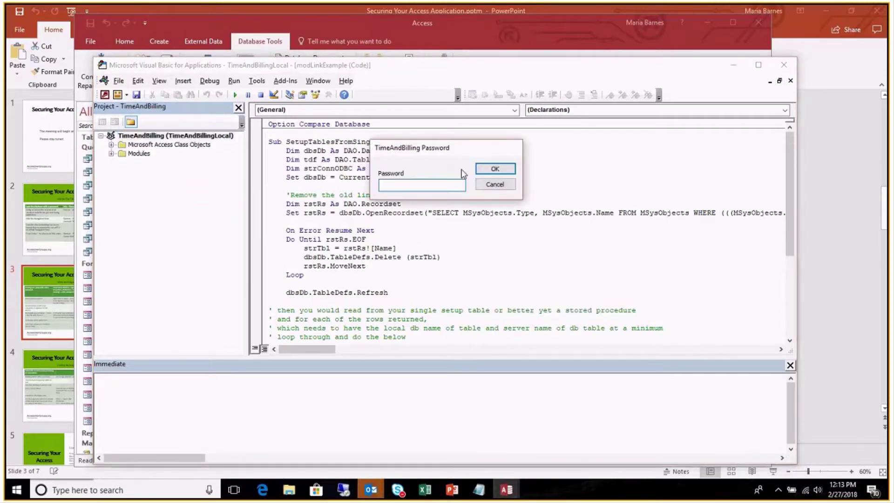
{"action": "key", "text": "Return"}
{"action": "left_click", "coordinate": [513, 184]}
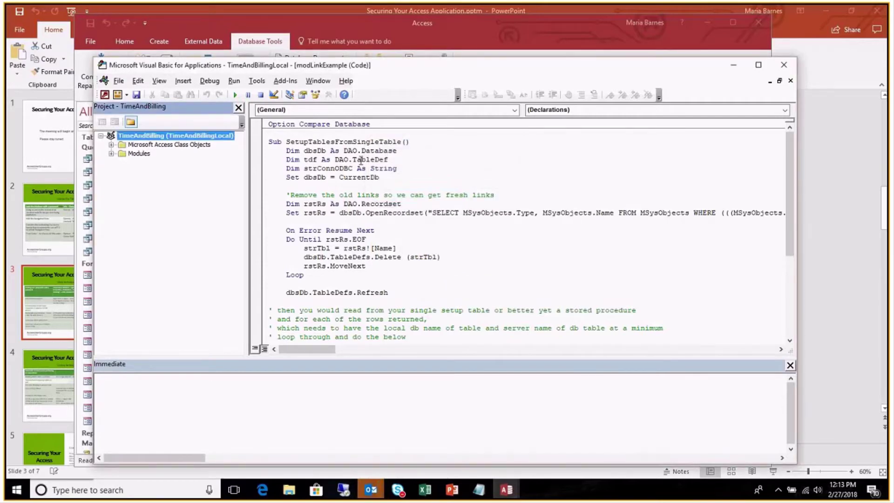
- Expand Microsoft Access Class Objects, then view Form_Filter Details and modLinkExample code
{"action": "left_click", "coordinate": [111, 154]}
{"action": "left_click", "coordinate": [111, 144]}
{"action": "left_click", "coordinate": [147, 154]}
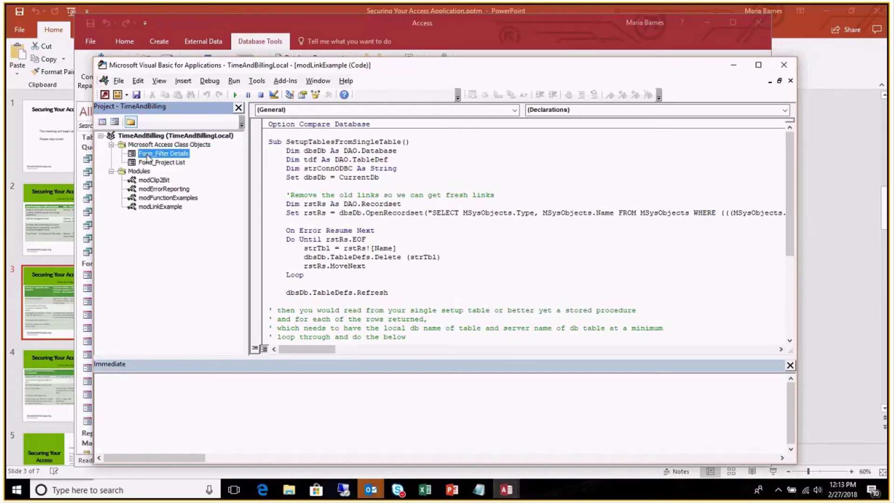
{"action": "double_click", "coordinate": [147, 155]}
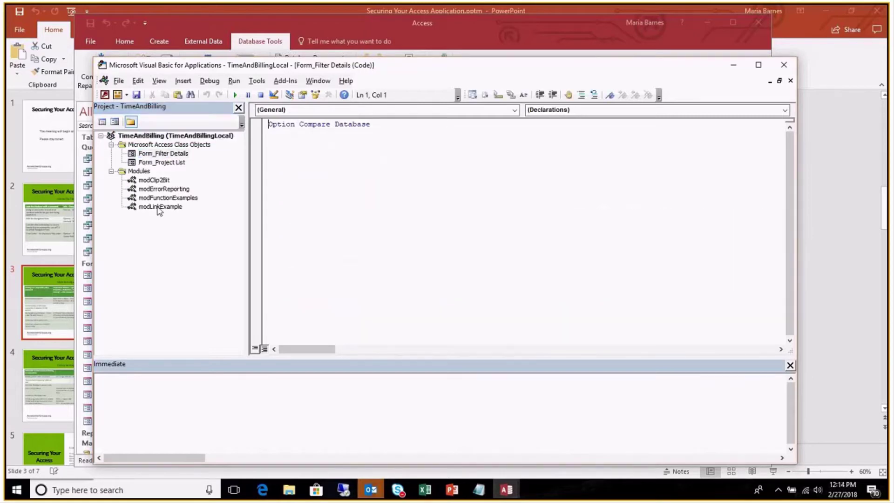
{"action": "right_click", "coordinate": [159, 208]}
{"action": "left_click", "coordinate": [184, 214]}
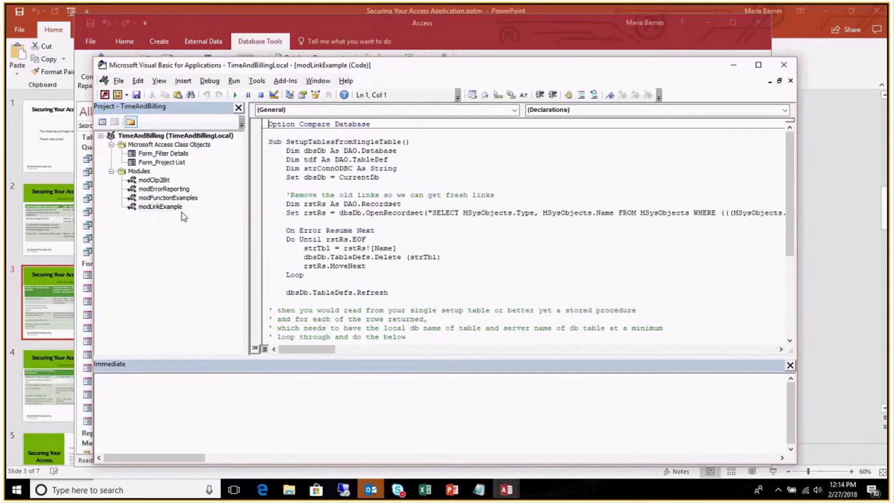
{"action": "right_click", "coordinate": [151, 138]}
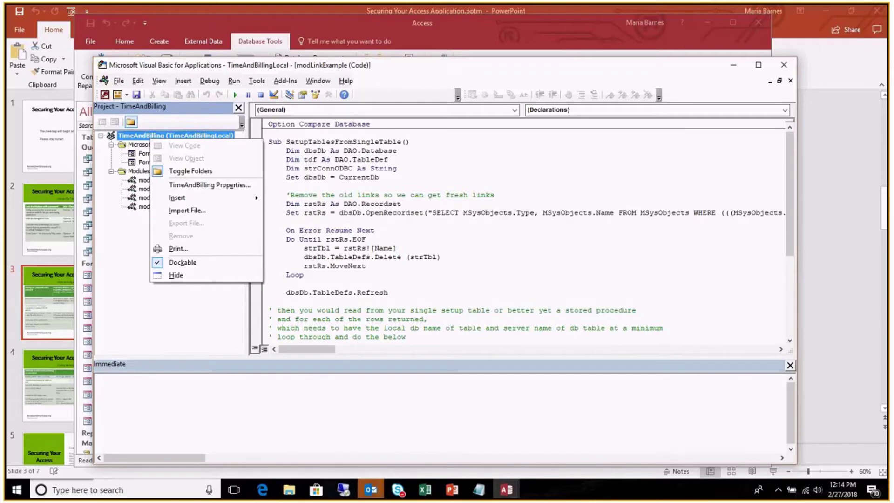
{"action": "key", "text": "Escape"}
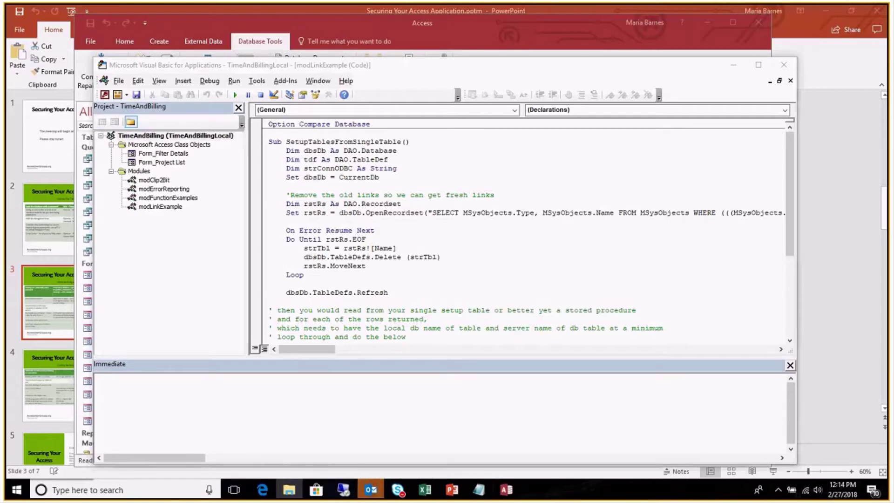
{"action": "left_click", "coordinate": [175, 135]}
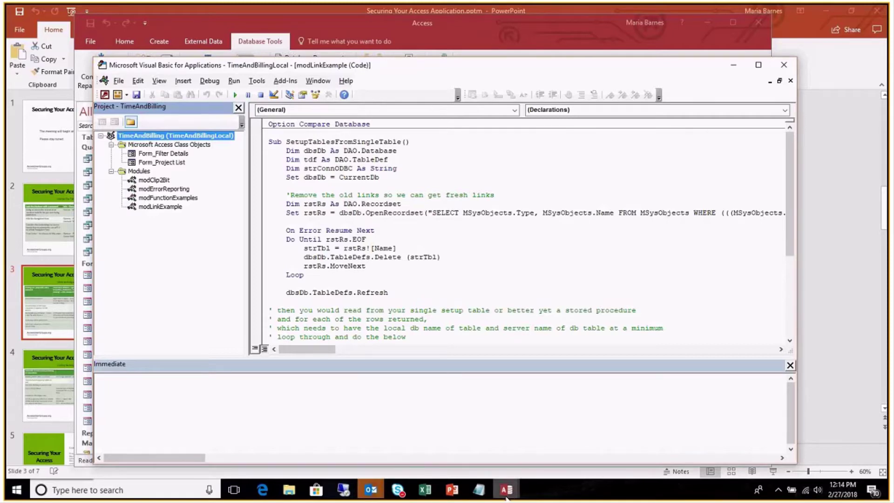
- Switch to the Database2013 window, enable its content, and open its Visual Basic editor
{"action": "mouse_move", "coordinate": [507, 496]}
{"action": "left_click", "coordinate": [607, 442]}
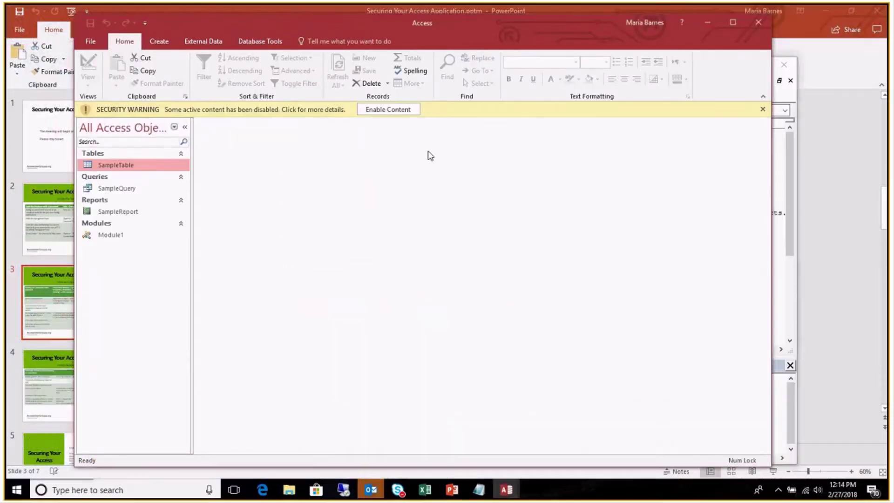
{"action": "left_click", "coordinate": [387, 110]}
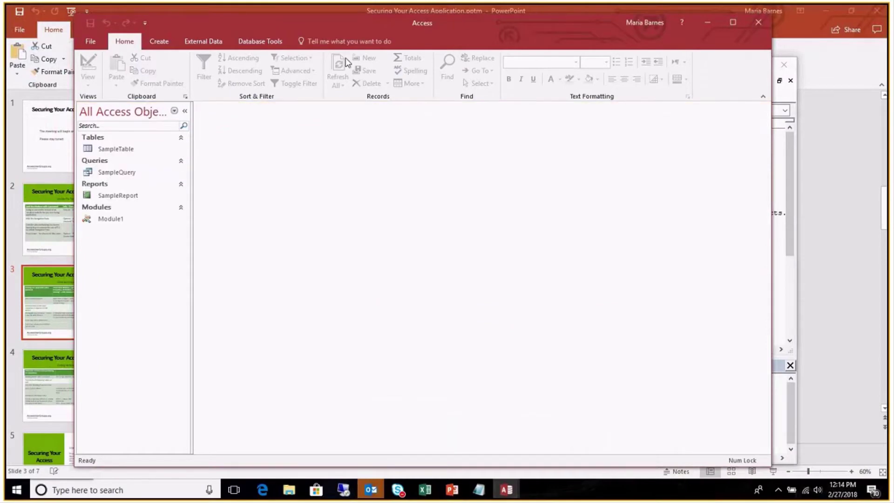
{"action": "left_click", "coordinate": [260, 41]}
{"action": "left_click", "coordinate": [144, 73]}
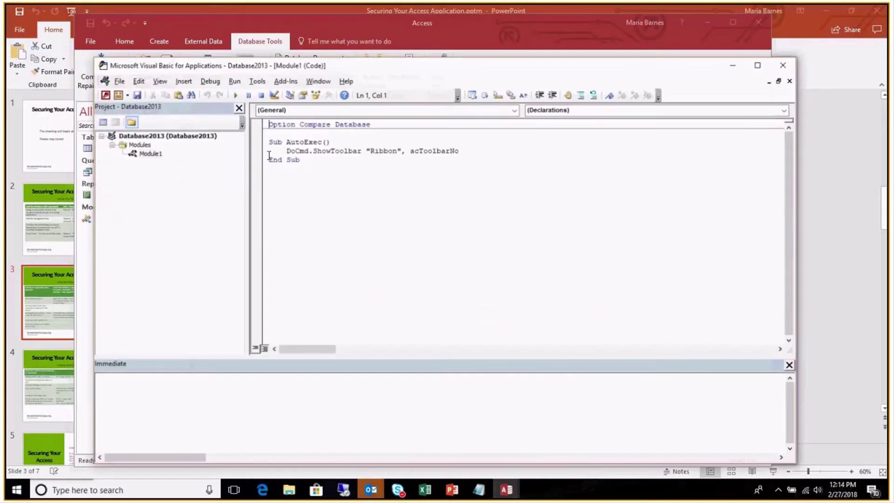
- In Database2013 Properties Protection, lock the project for viewing with a confirmed password
{"action": "right_click", "coordinate": [158, 136]}
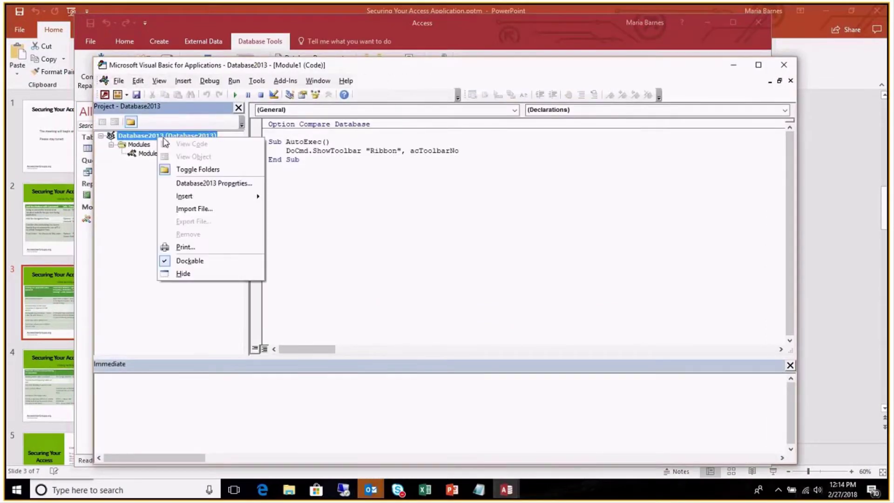
{"action": "left_click", "coordinate": [214, 183]}
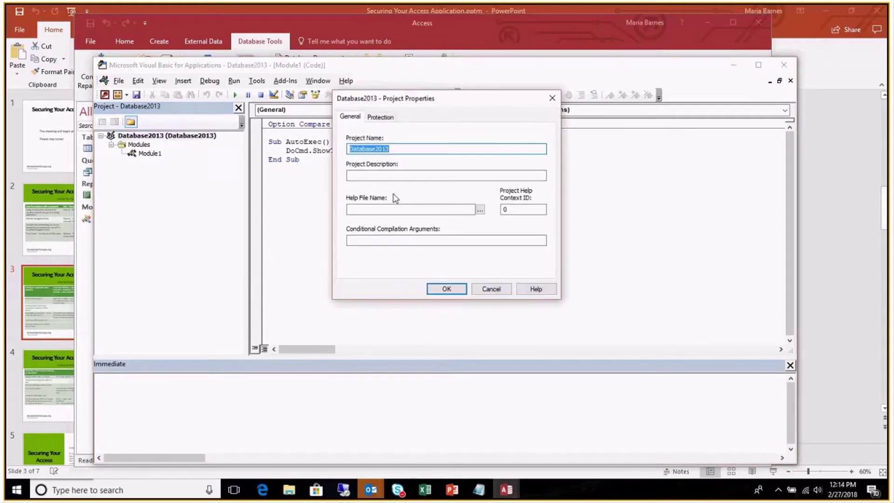
{"action": "left_click", "coordinate": [380, 117]}
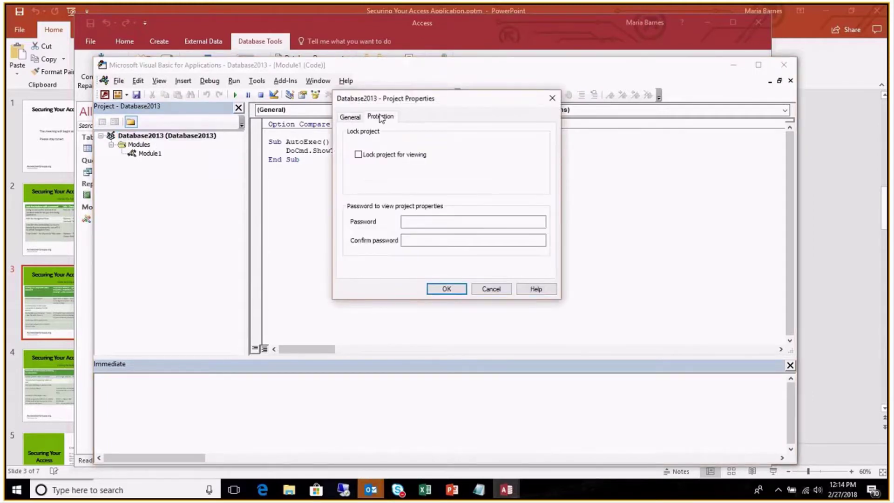
{"action": "left_click", "coordinate": [358, 155]}
{"action": "left_click", "coordinate": [445, 222]}
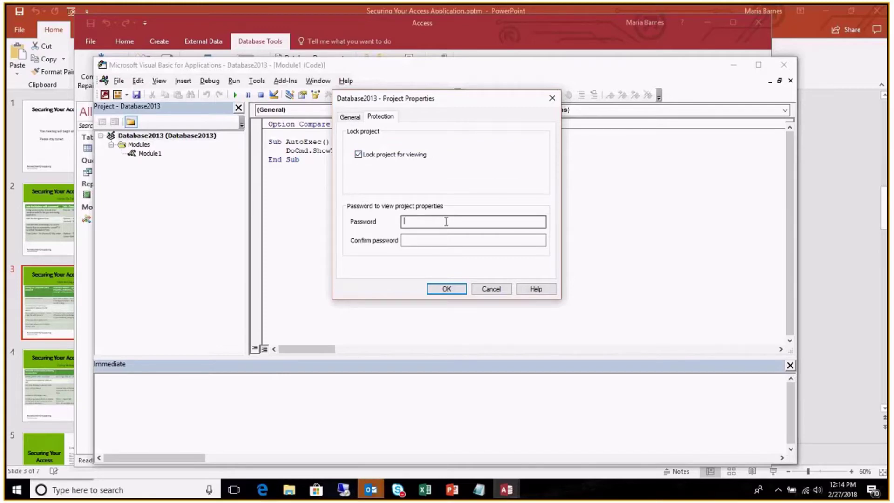
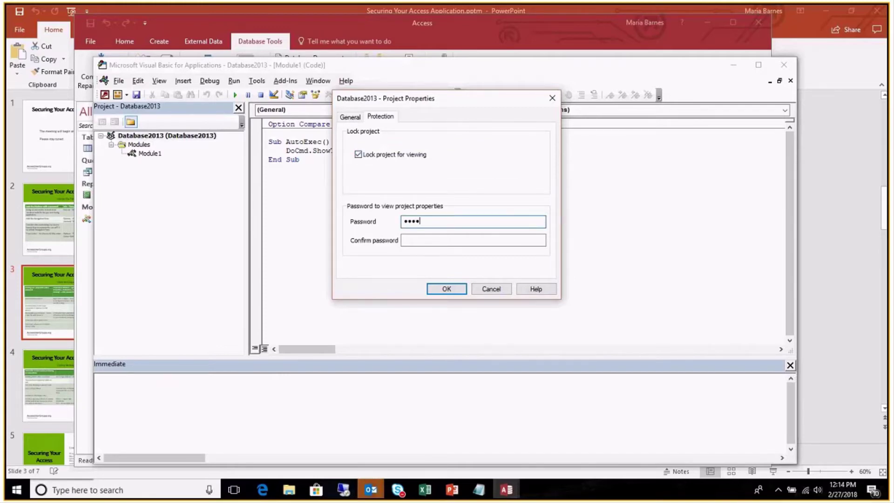
{"action": "key", "text": "Tab"}
{"action": "left_click", "coordinate": [449, 287]}
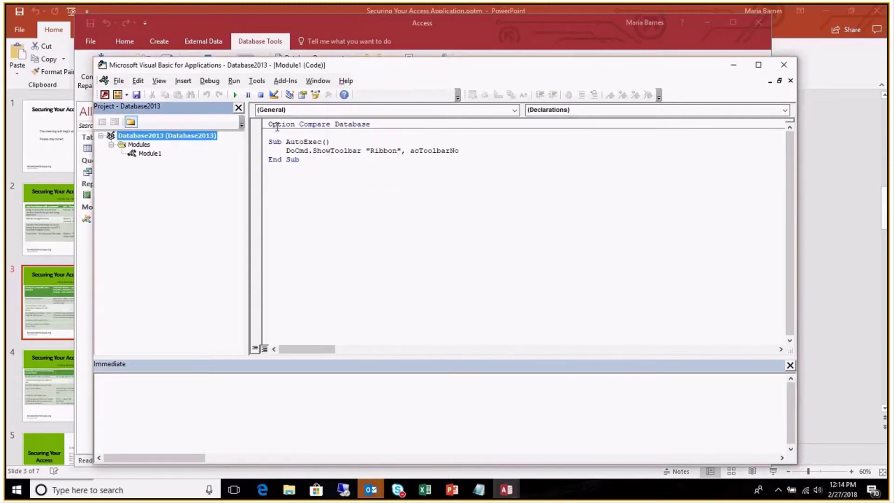
{"action": "left_click", "coordinate": [784, 67]}
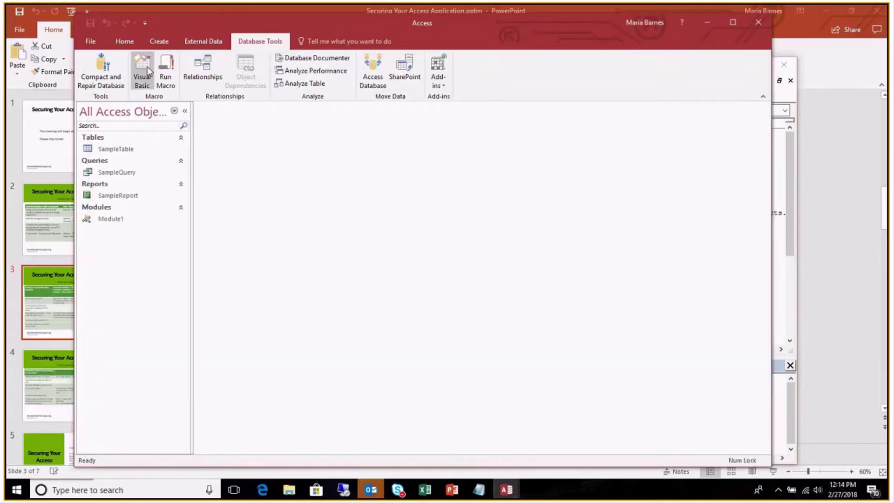
- Close the extra Database2013 window and return to the TimeAndBillingLocal code editor
{"action": "left_click", "coordinate": [148, 72]}
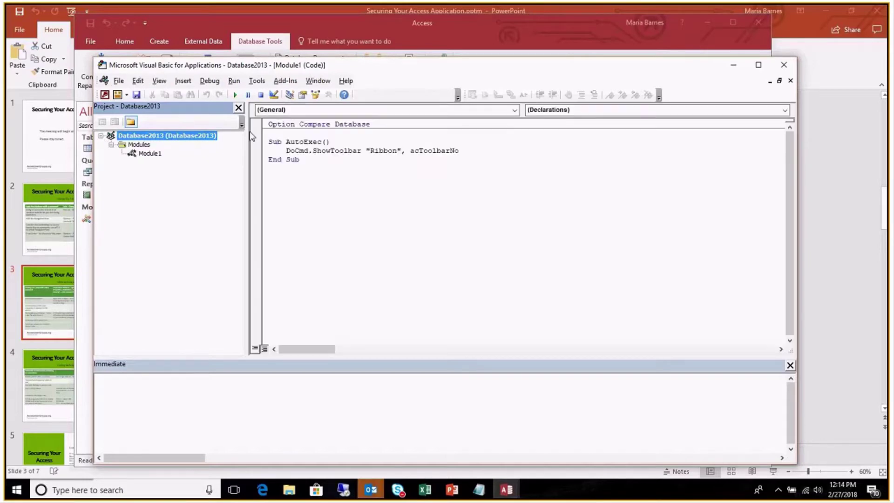
{"action": "left_click", "coordinate": [747, 32]}
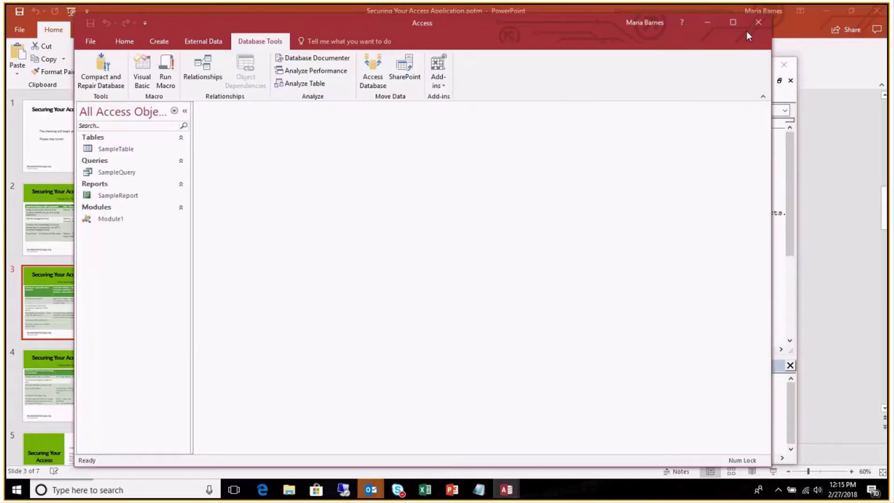
{"action": "left_click", "coordinate": [758, 22]}
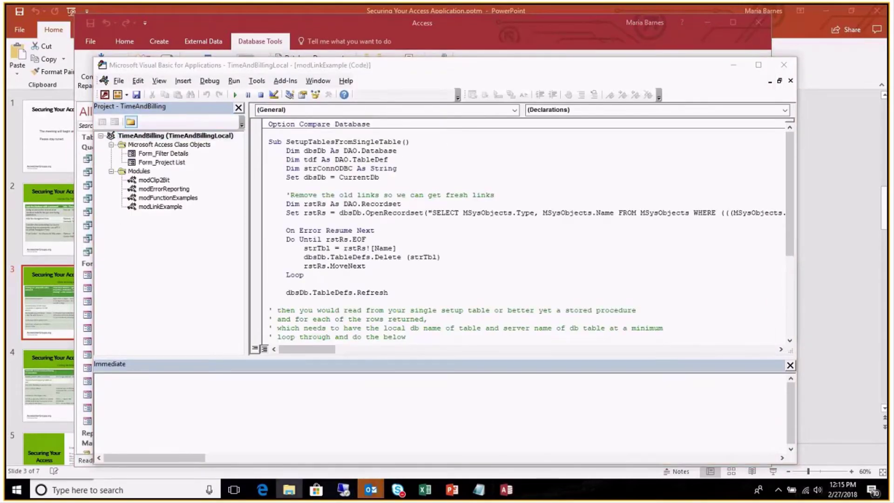
{"action": "left_click", "coordinate": [160, 279]}
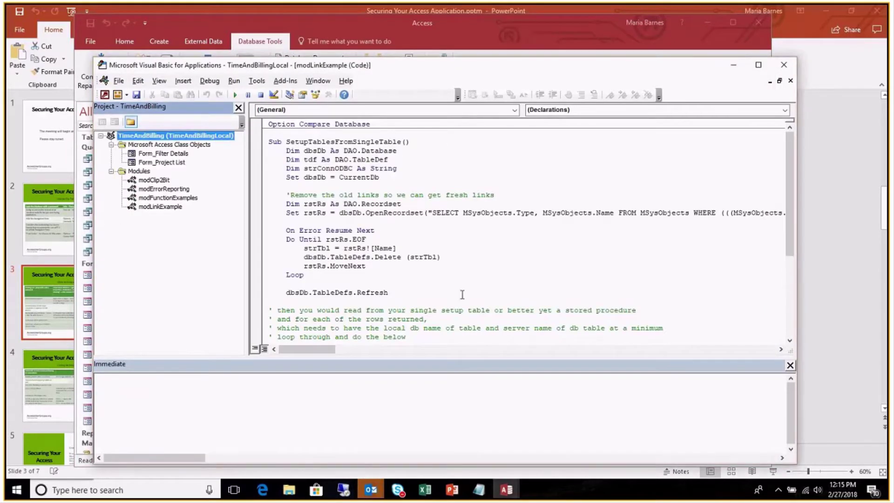
- Open Database2013's Visual Basic editor and unlock its project with the password
{"action": "mouse_move", "coordinate": [508, 489]}
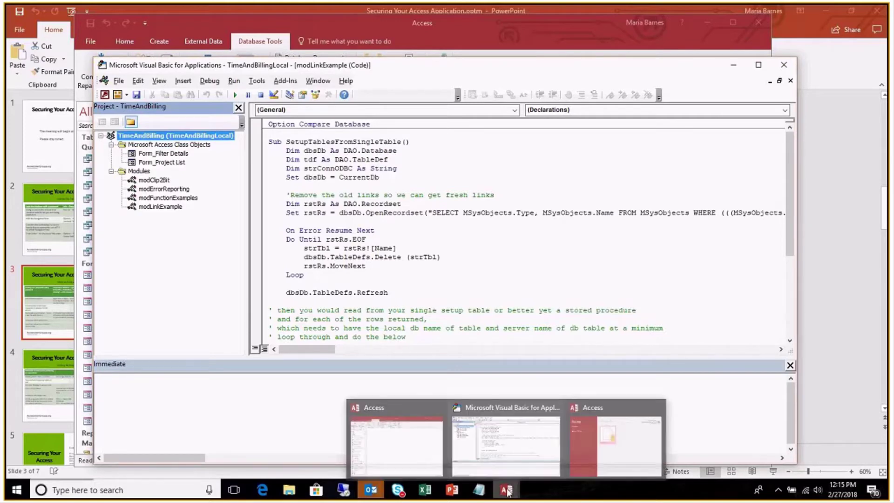
{"action": "left_click", "coordinate": [396, 442]}
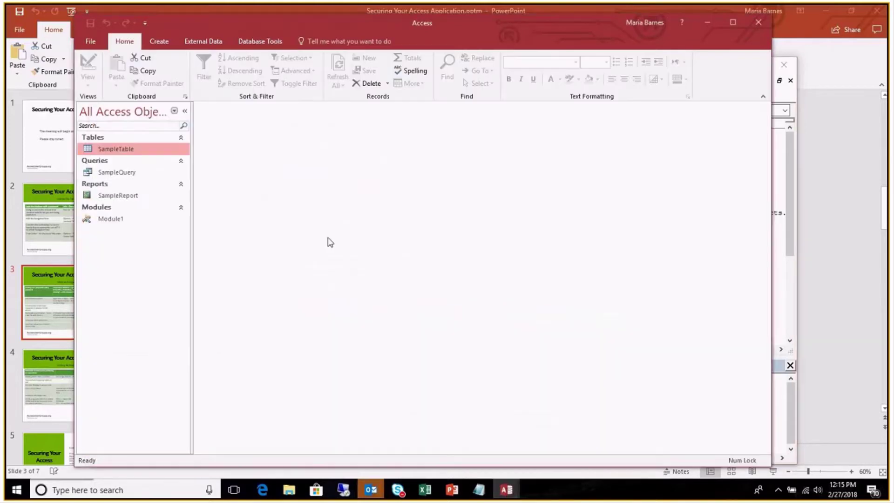
{"action": "left_click", "coordinate": [256, 42]}
{"action": "left_click", "coordinate": [142, 70]}
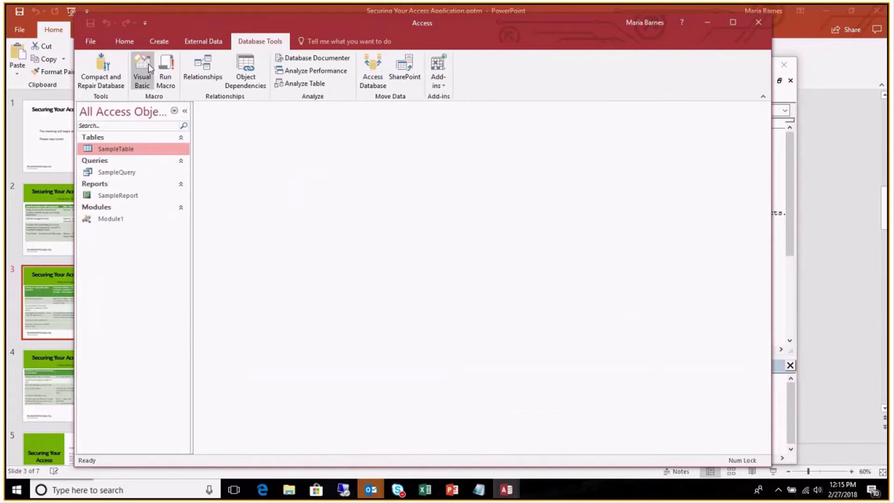
{"action": "left_click", "coordinate": [101, 136]}
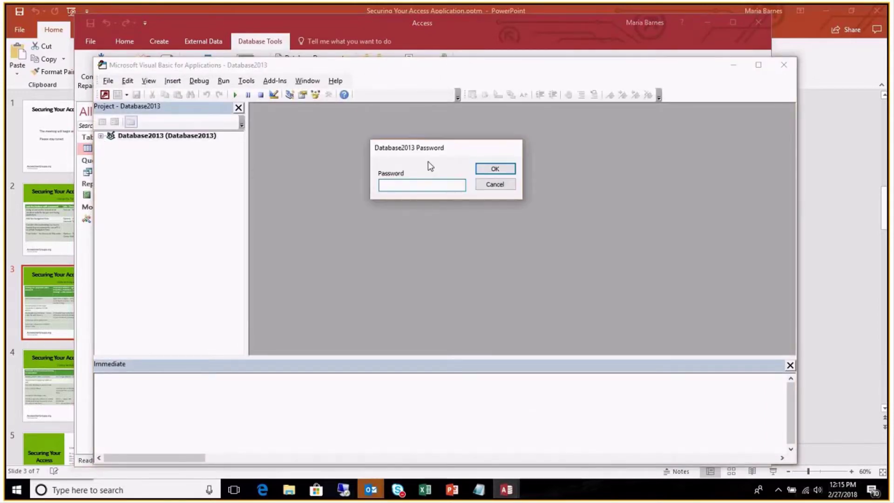
{"action": "type", "text": "*****"}
{"action": "left_click", "coordinate": [485, 170]}
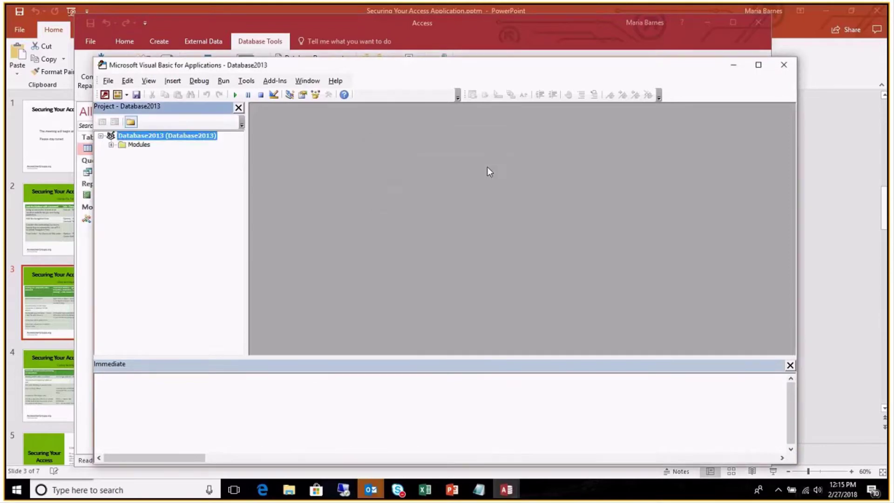
- View Module1's code under Modules, then minimize the code editor and Database2013 window
{"action": "left_click", "coordinate": [111, 145]}
{"action": "left_click", "coordinate": [148, 154]}
{"action": "right_click", "coordinate": [148, 155]}
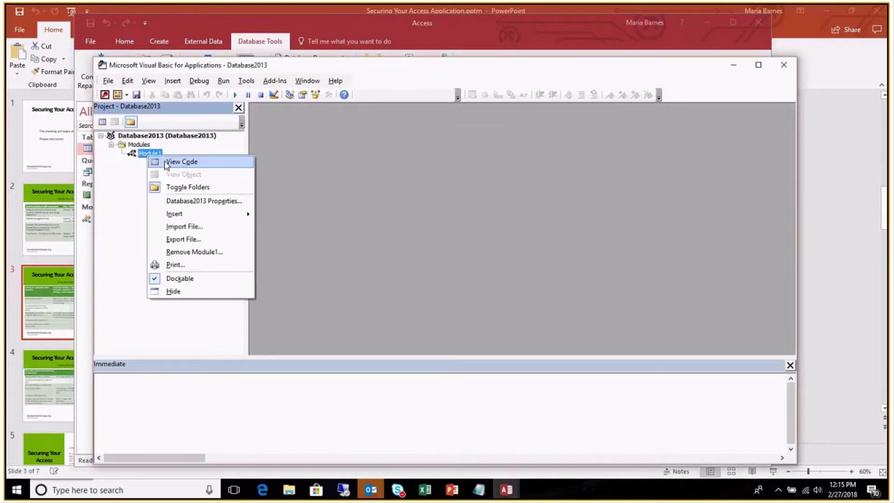
{"action": "left_click", "coordinate": [172, 162]}
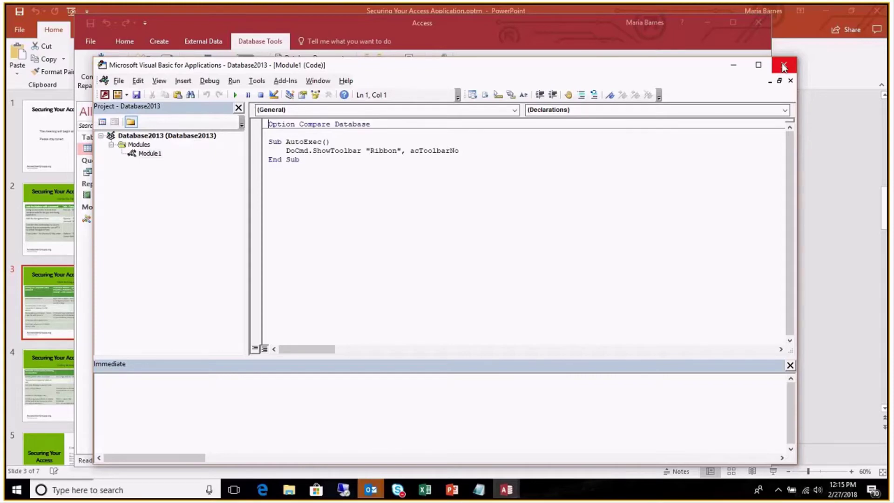
{"action": "left_click", "coordinate": [733, 68]}
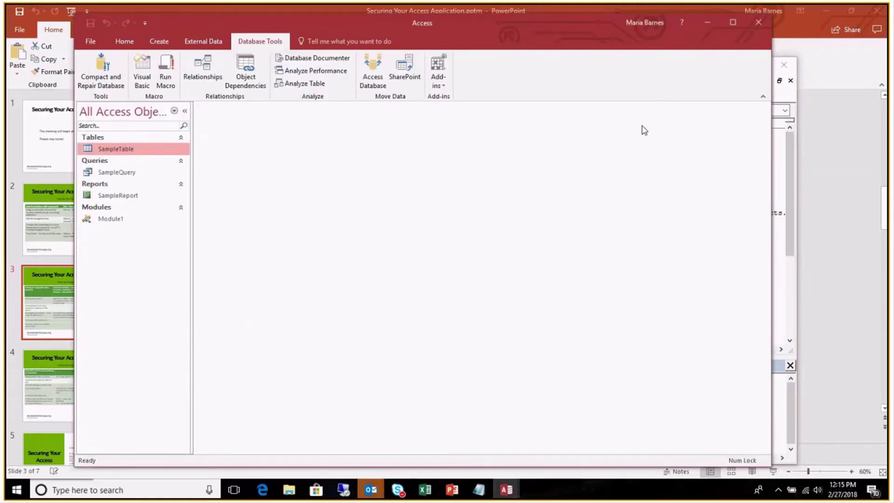
{"action": "left_click", "coordinate": [706, 27]}
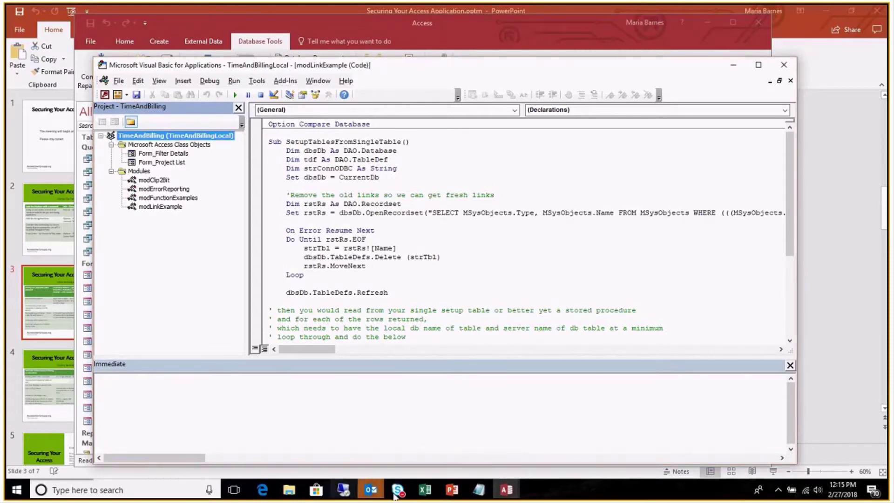
- Look over the security techniques slide in PowerPoint, then go back to the Access database
{"action": "left_click", "coordinate": [453, 491]}
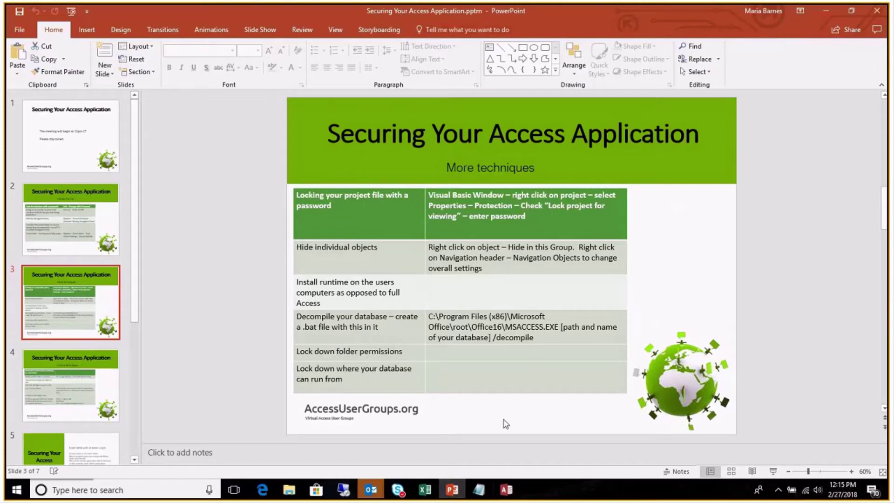
{"action": "left_click", "coordinate": [506, 490]}
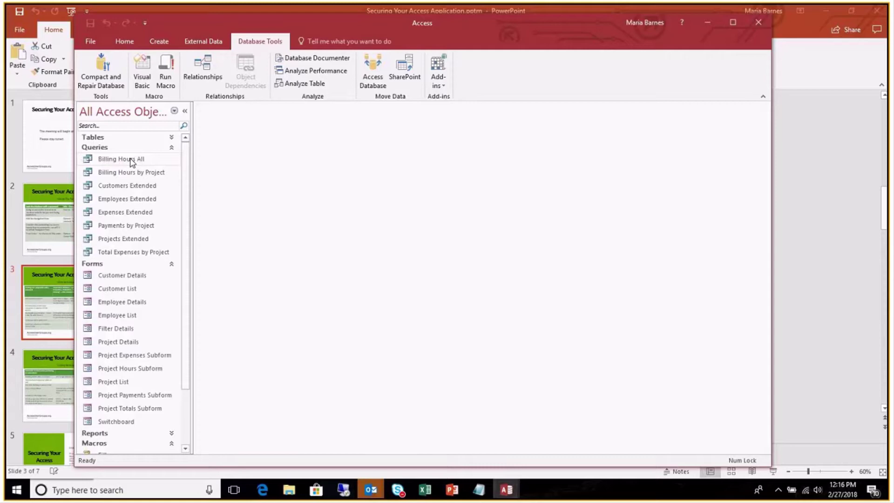
- Hide the Billing Hours All query, untick Show Hidden Objects, then return to the PowerPoint slide
{"action": "right_click", "coordinate": [132, 162]}
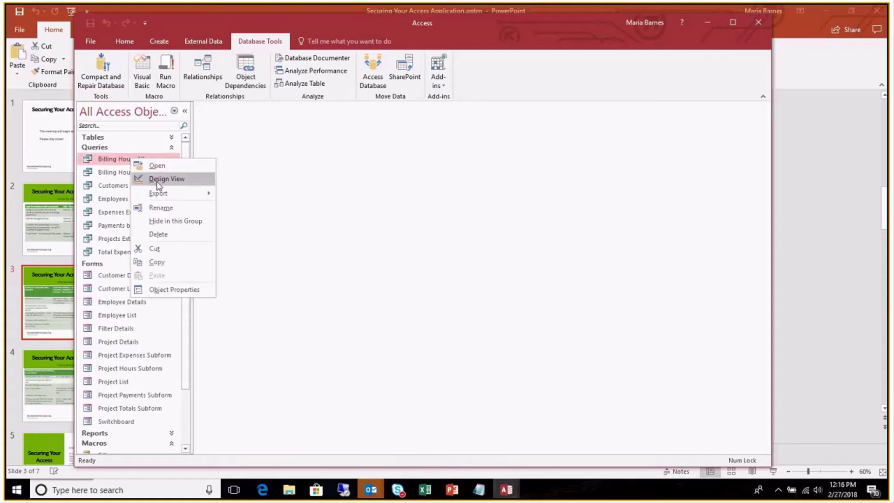
{"action": "left_click", "coordinate": [165, 223]}
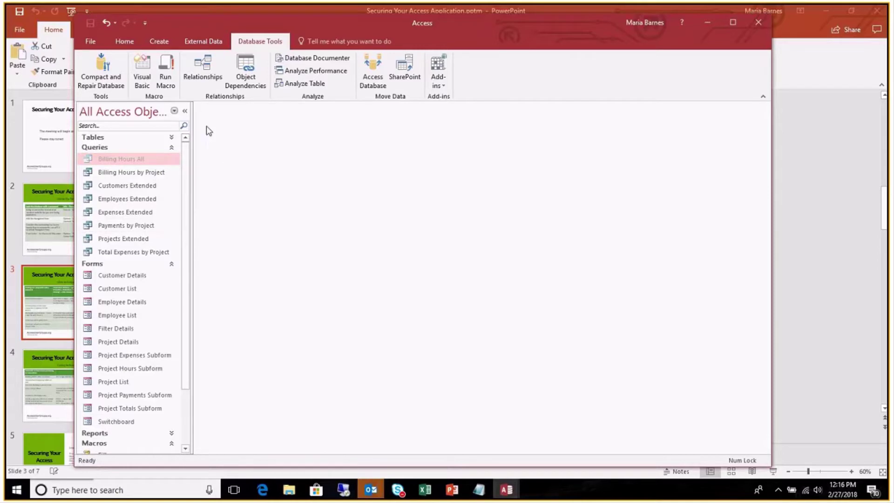
{"action": "right_click", "coordinate": [129, 114]}
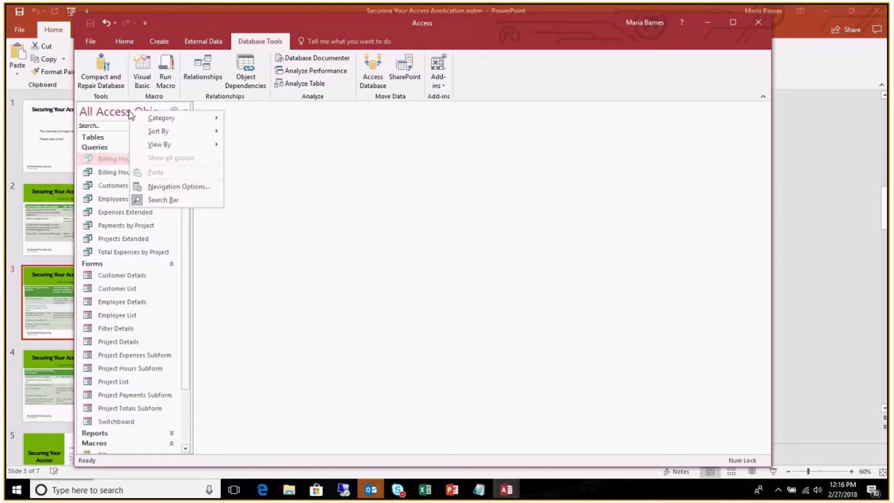
{"action": "left_click", "coordinate": [166, 186]}
{"action": "left_click", "coordinate": [257, 325]}
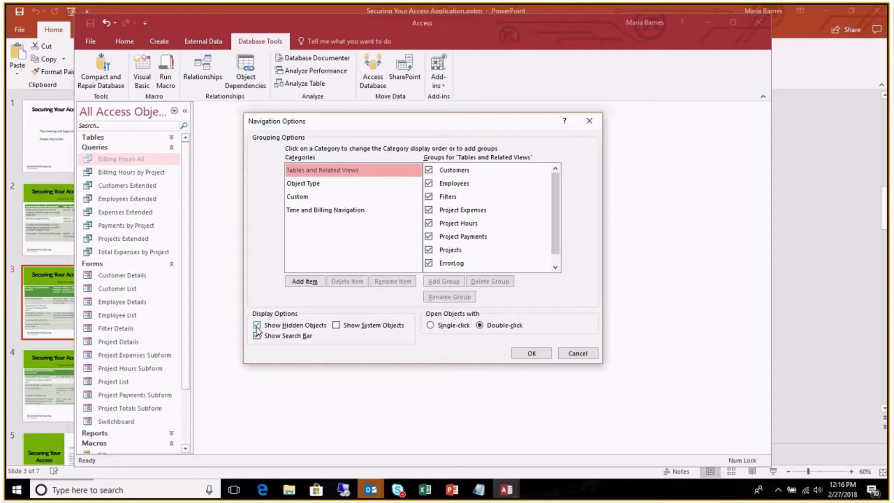
{"action": "left_click", "coordinate": [256, 326]}
{"action": "left_click", "coordinate": [525, 354]}
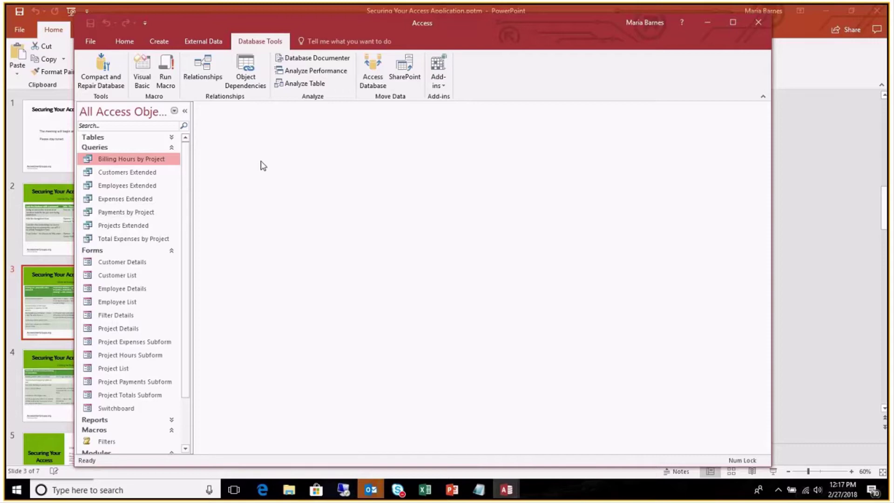
{"action": "left_click", "coordinate": [791, 184]}
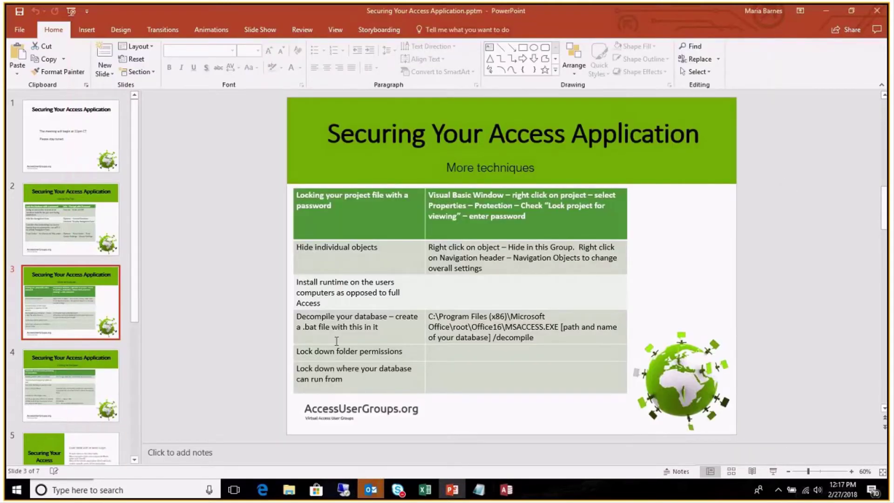